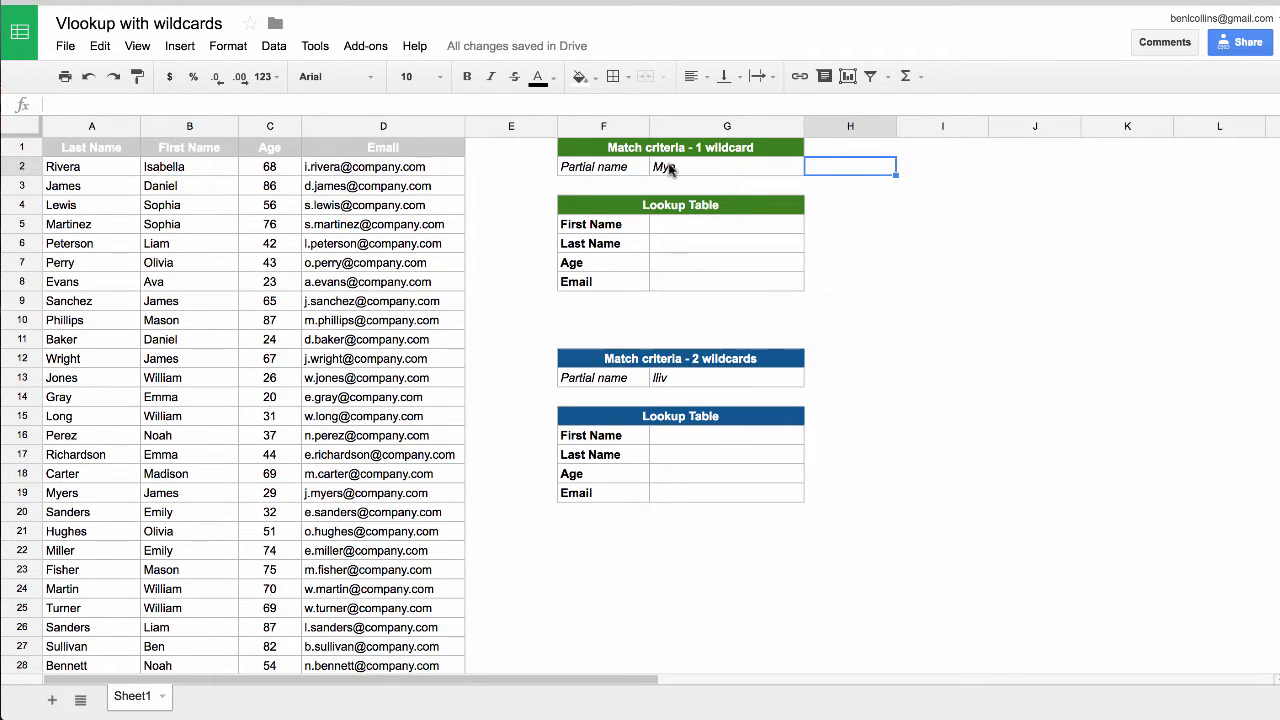
# - Begin a VLOOKUP formula in G5 for First Name, using G2&"*" as the search key
pyautogui.click(732, 172)
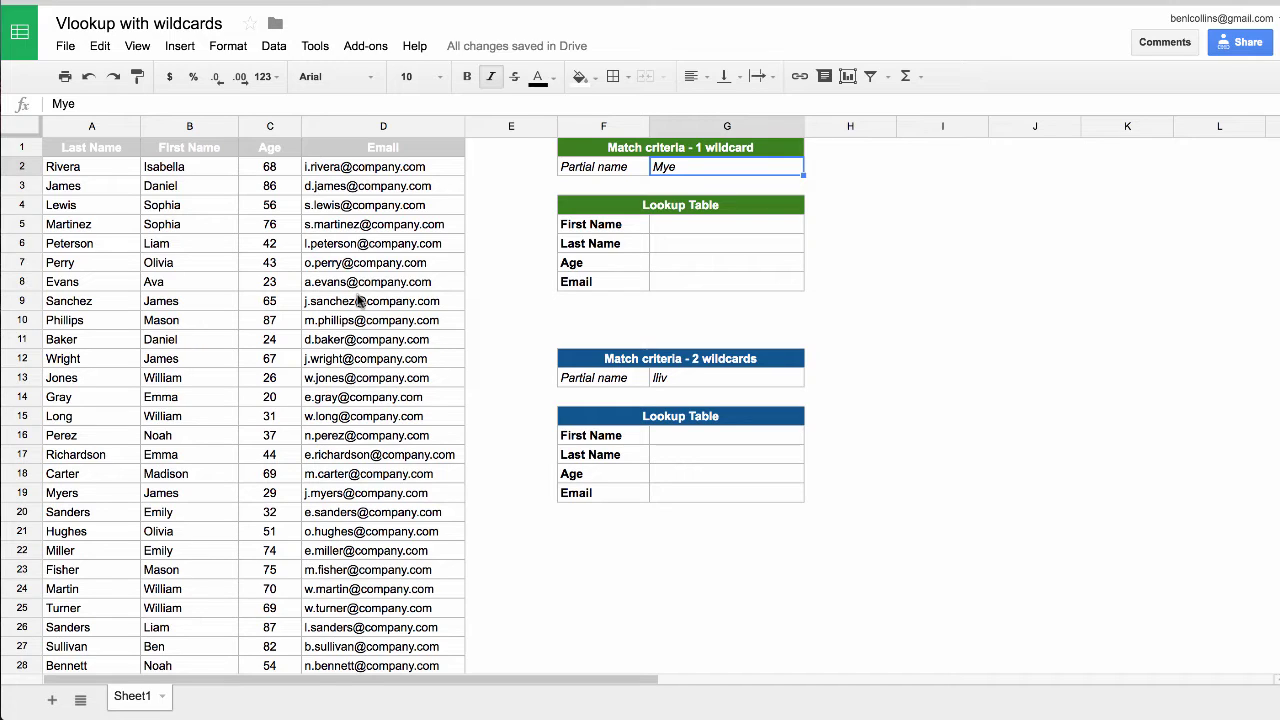
pyautogui.press('Down')
pyautogui.press('Down')
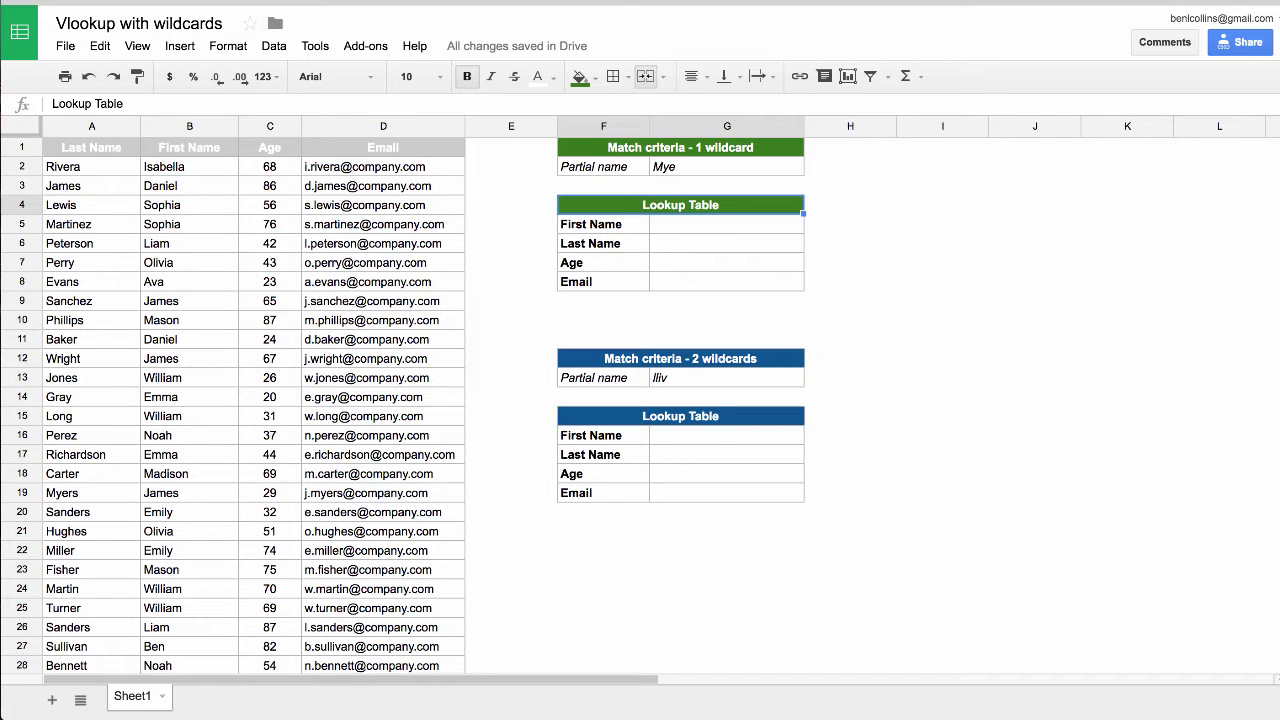
pyautogui.press('Down')
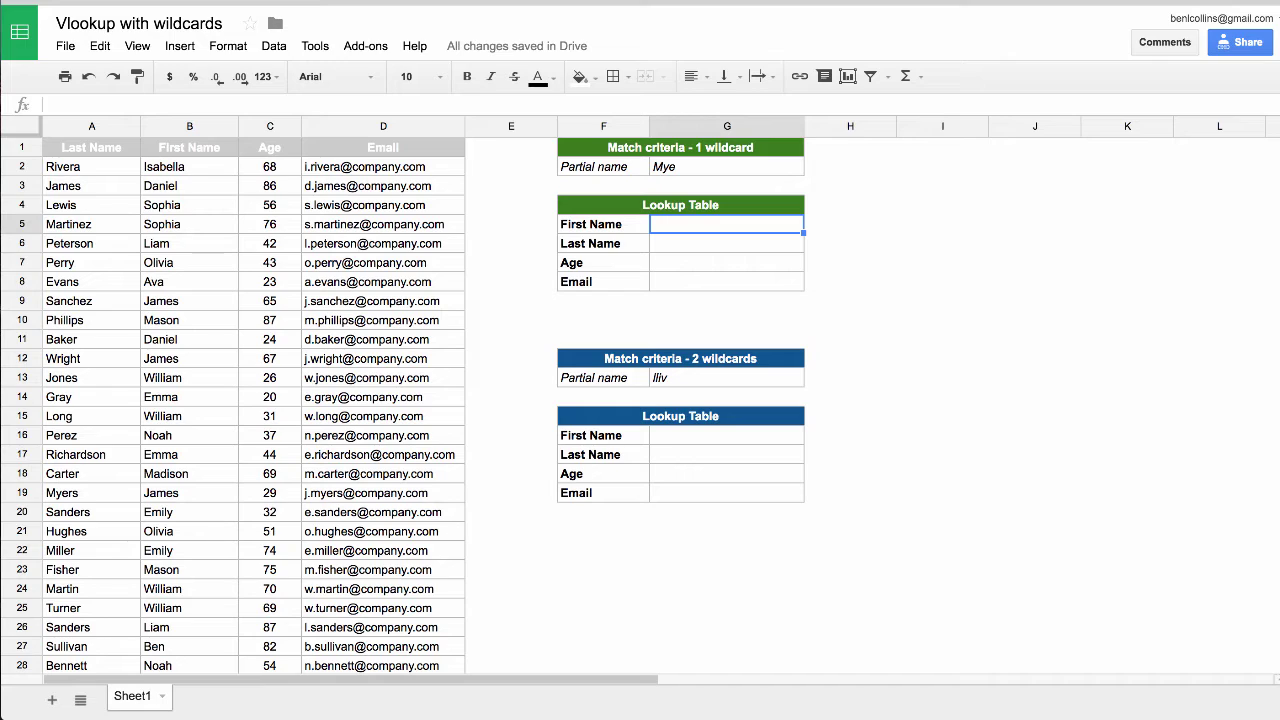
pyautogui.write('=')
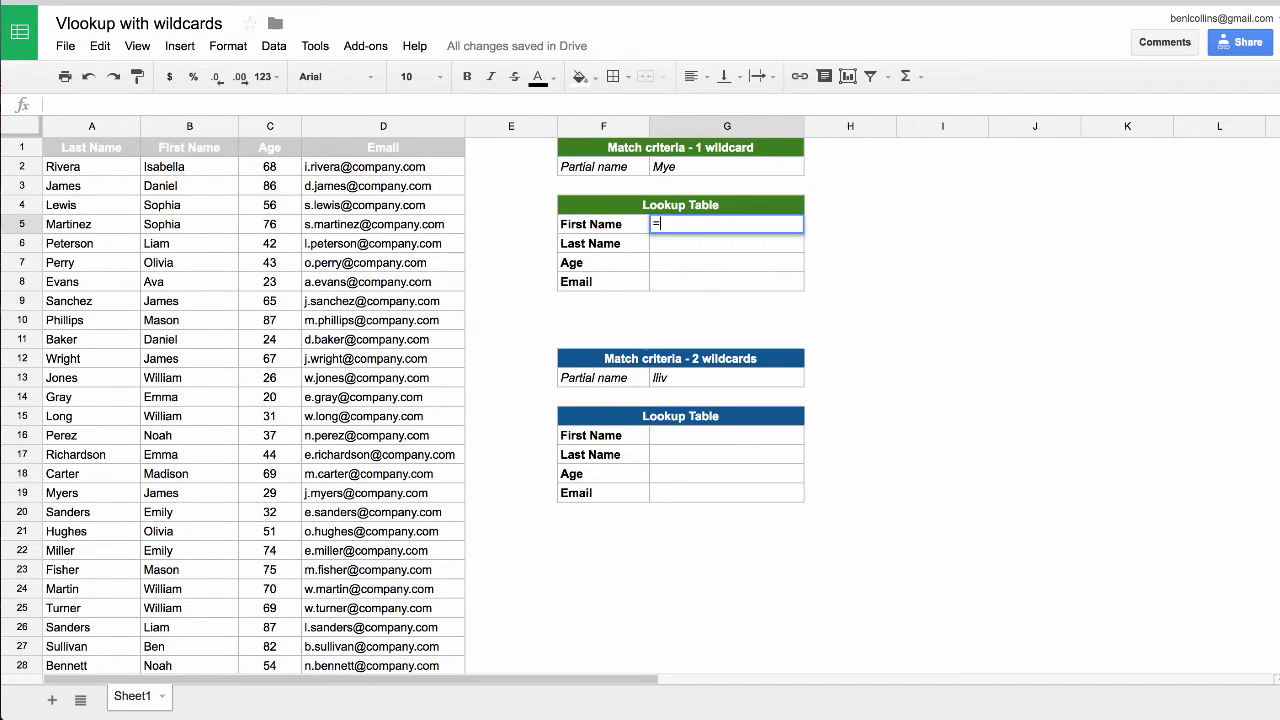
pyautogui.write('vlookup')
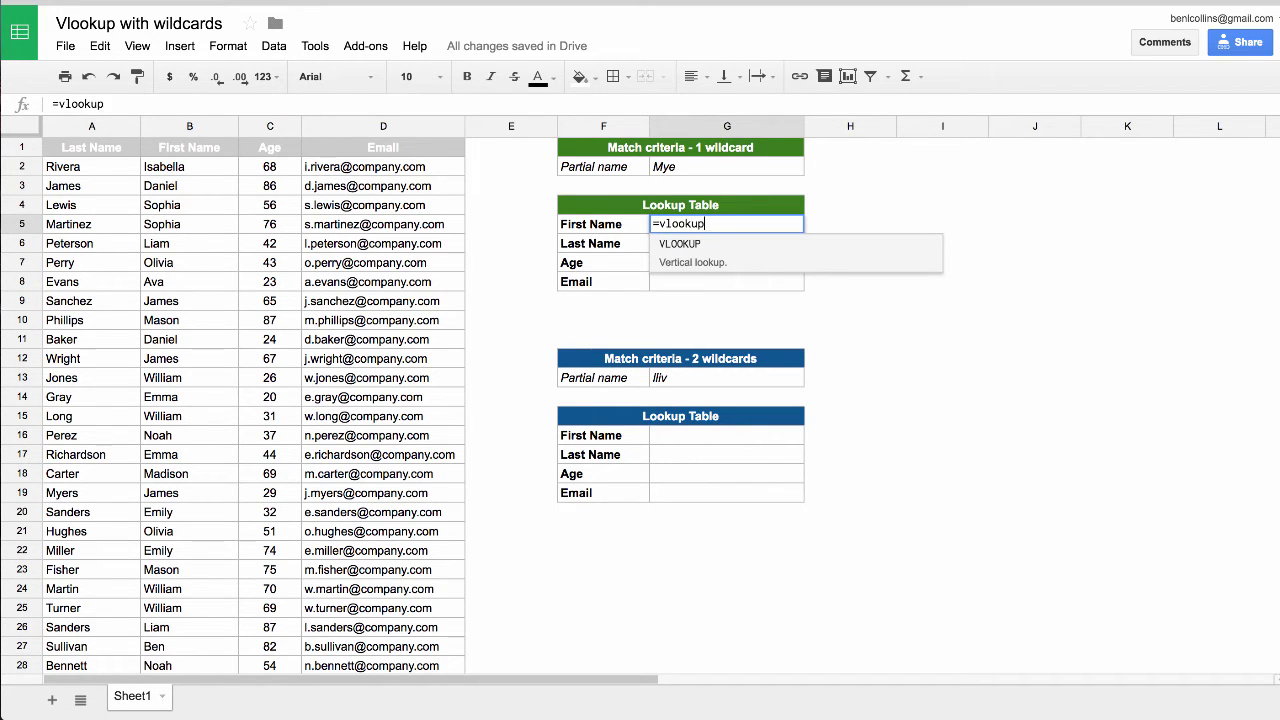
pyautogui.write('(')
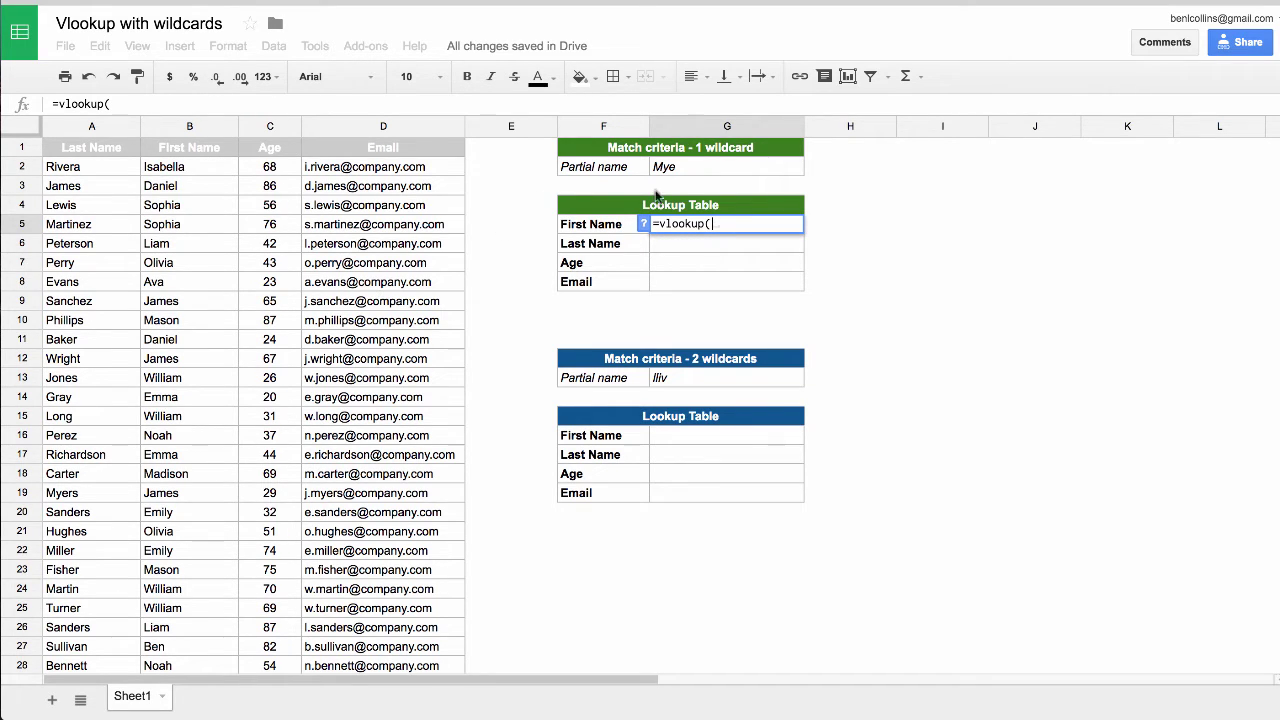
pyautogui.click(712, 172)
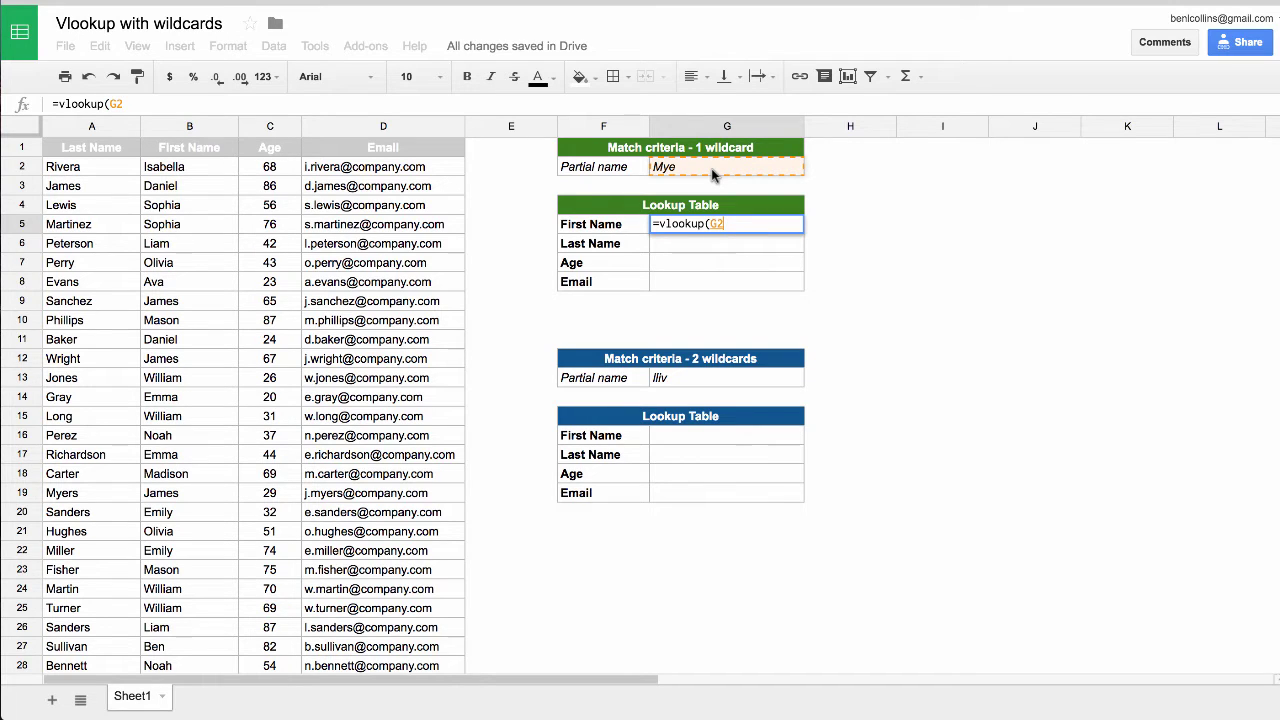
pyautogui.write('&"')
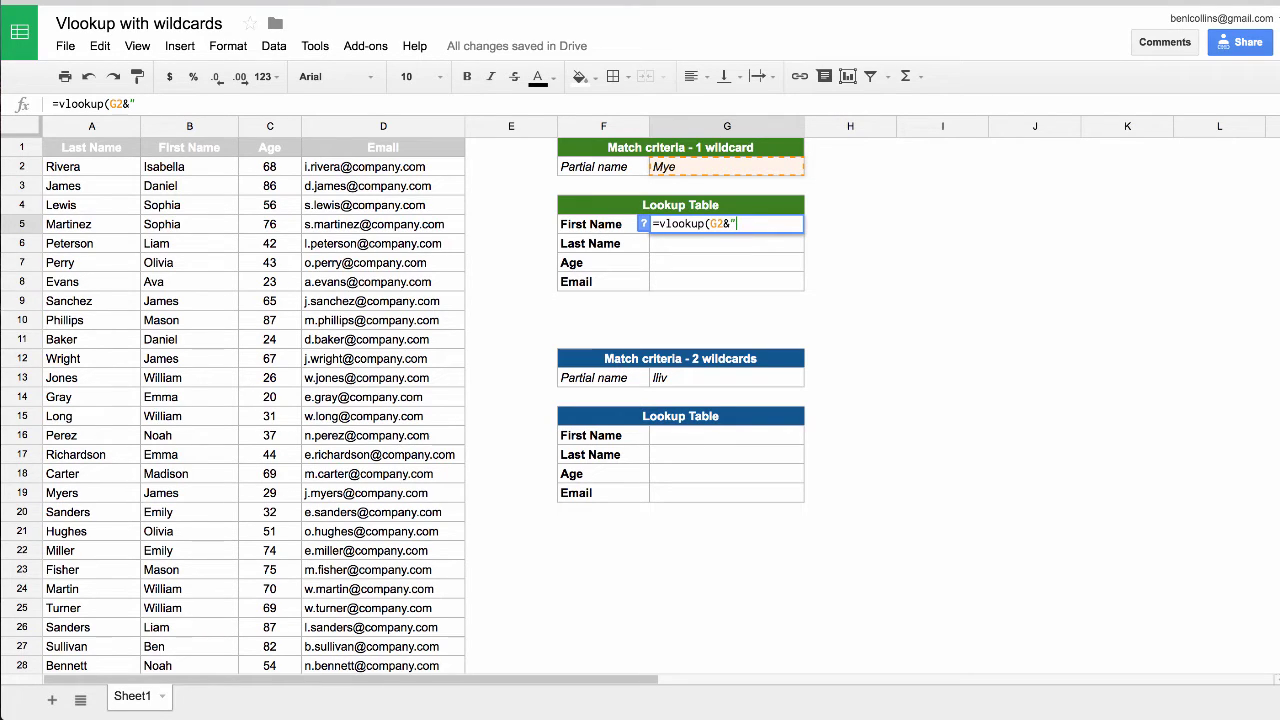
pyautogui.write('*"')
pyautogui.write(',')
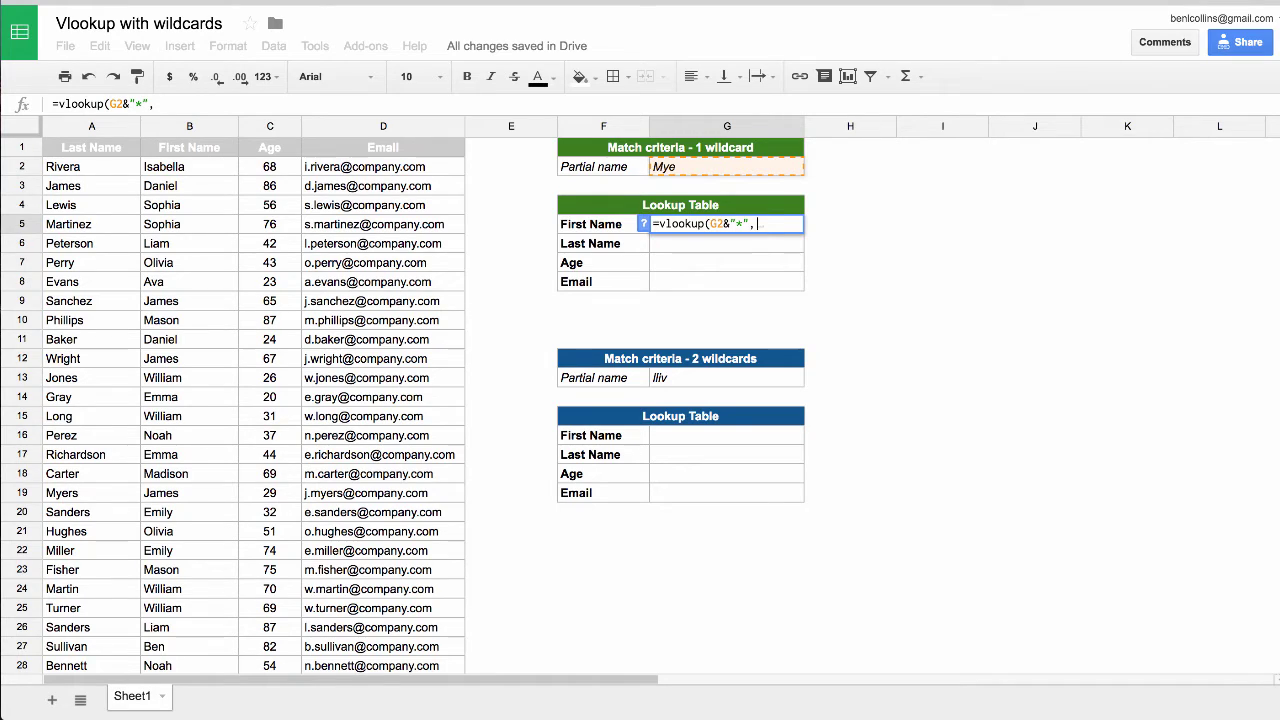
# - Add the data table as the lookup range, locked as $A$1:$D$51
pyautogui.press('Left')
pyautogui.press('Left')
pyautogui.press('Left')
pyautogui.press('Left')
pyautogui.press('Left')
pyautogui.press('Up')
pyautogui.press('Up')
pyautogui.press('Up')
pyautogui.press('Left')
pyautogui.press('Up')
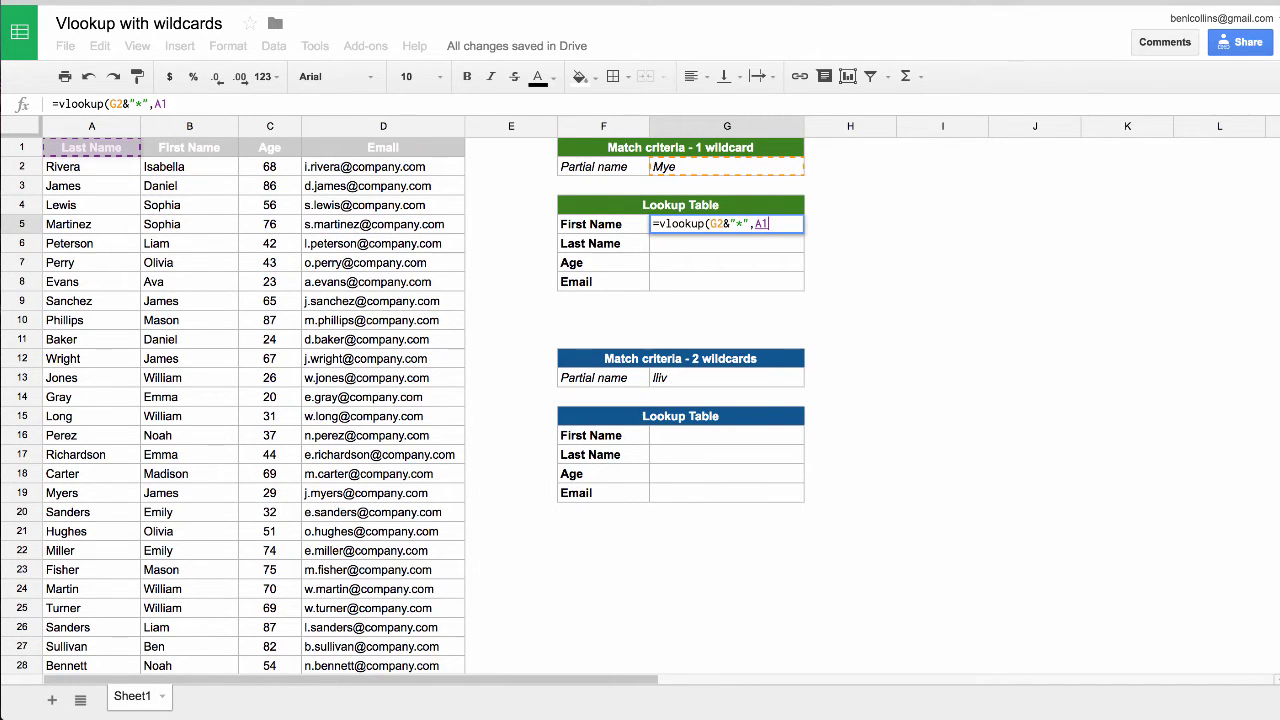
pyautogui.hotkey('shift', 'Right')
pyautogui.hotkey('shift', 'Right')
pyautogui.hotkey('shift', 'Right')
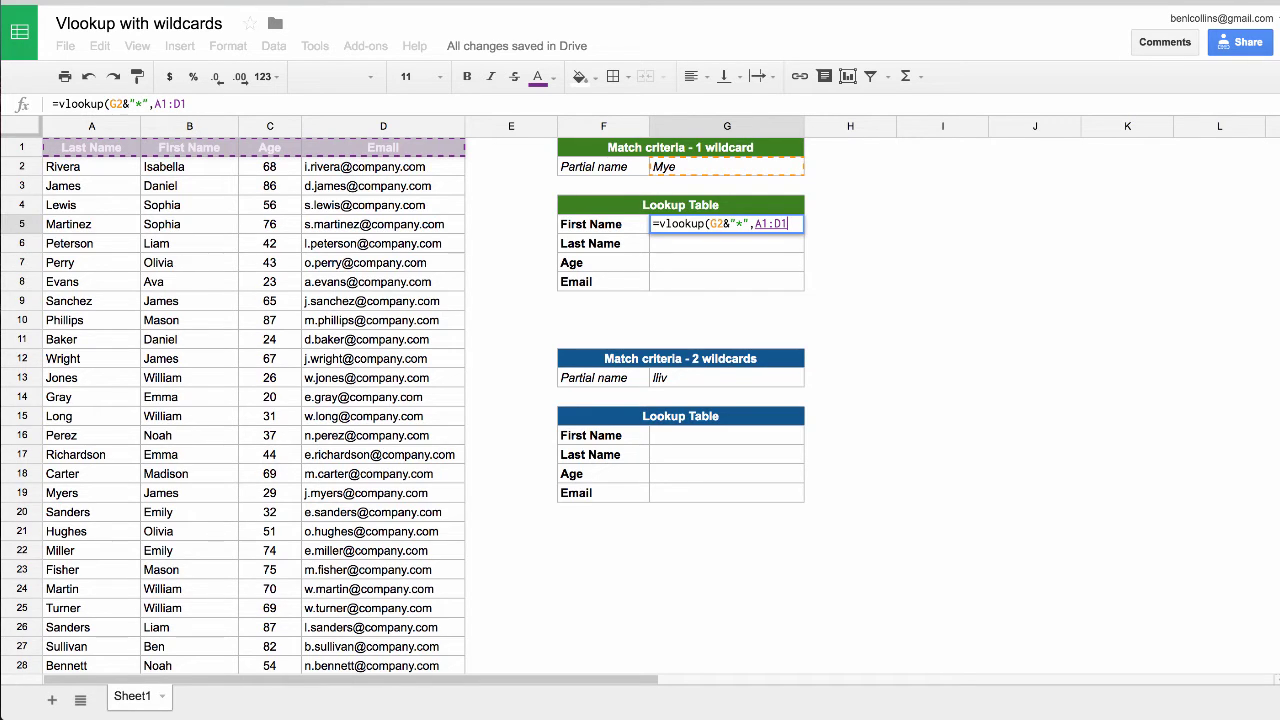
pyautogui.hotkey('ctrl', 'shift', 'Down')
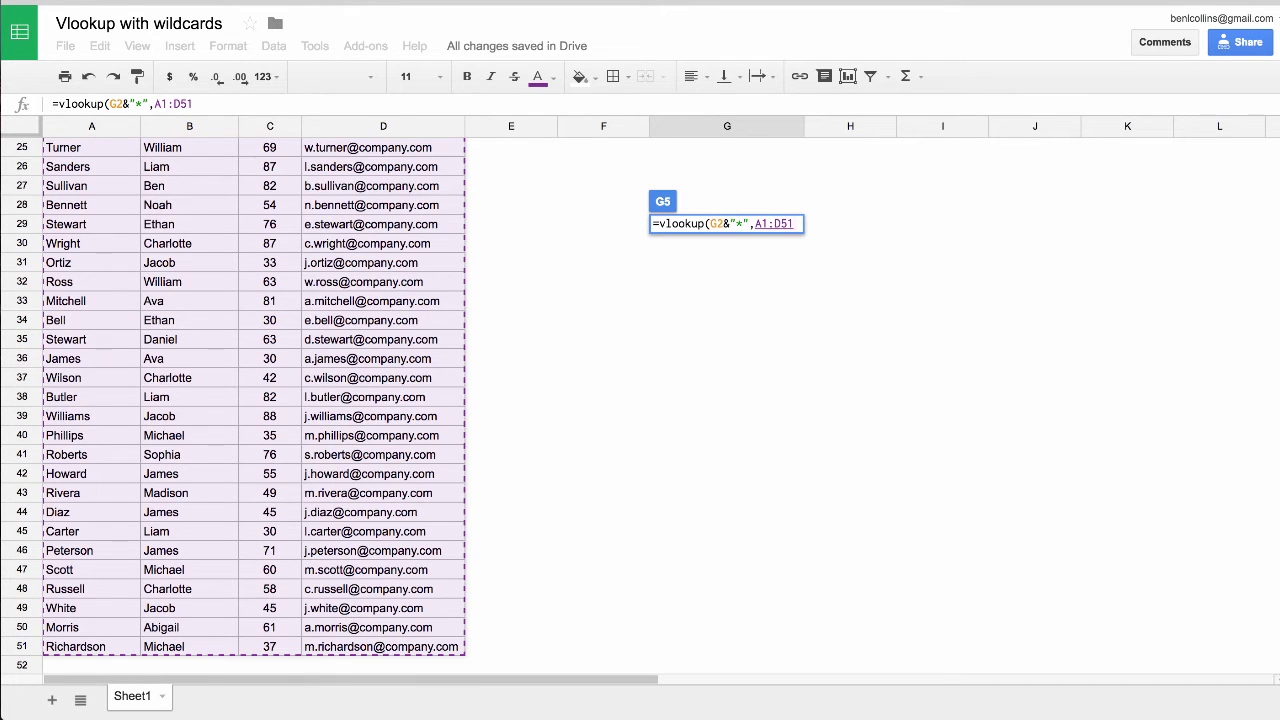
pyautogui.press('F4')
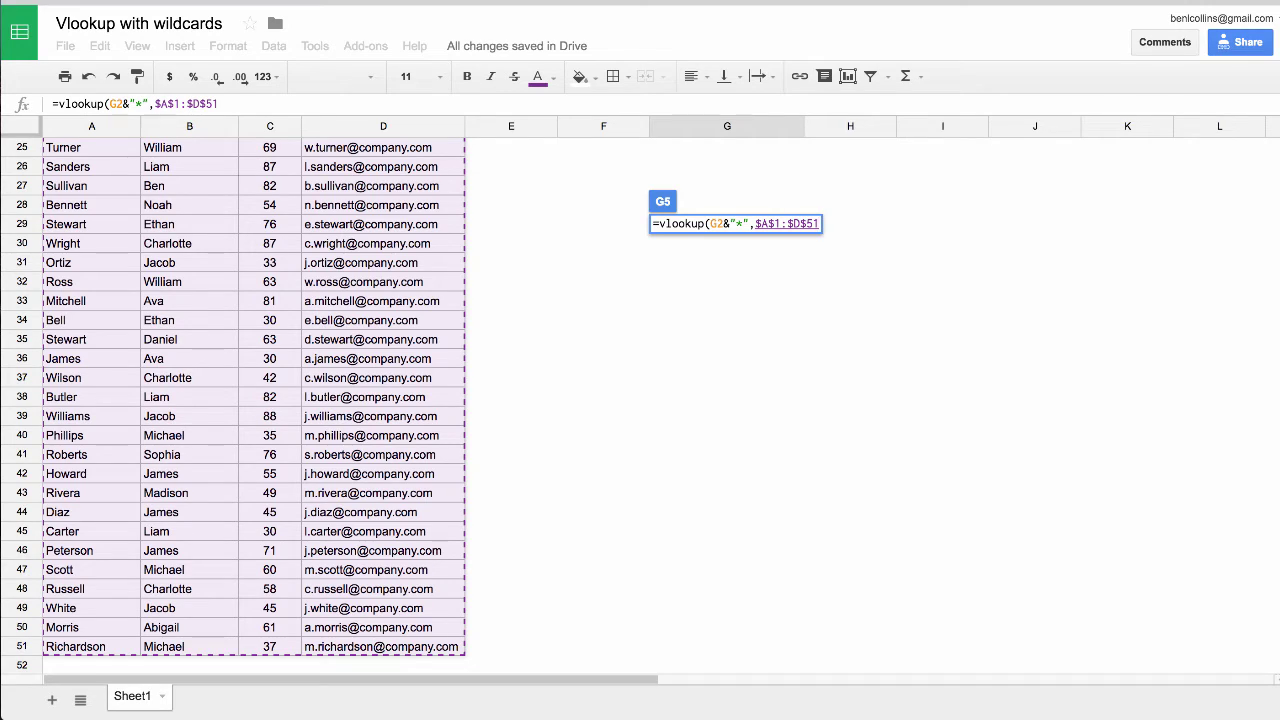
# - Complete the First Name formula with column index 2 and exact matching (false)
pyautogui.write(',2,false')
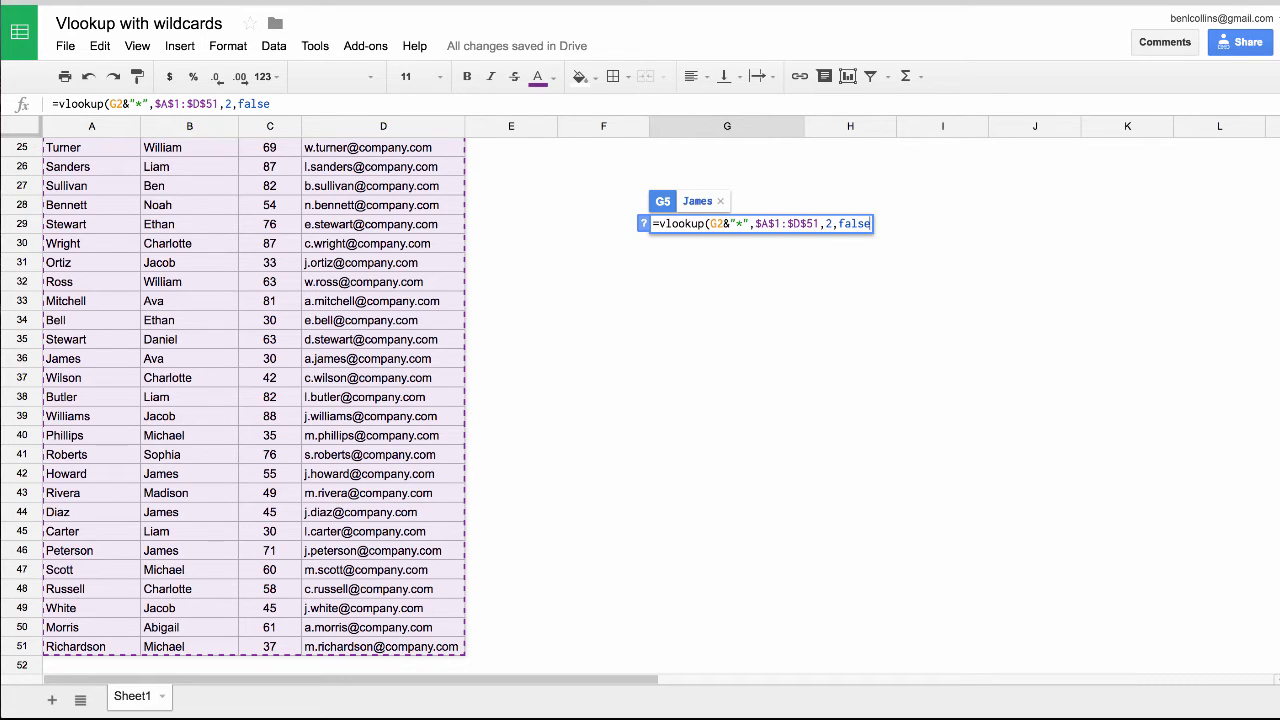
pyautogui.write(')')
pyautogui.press('Return')
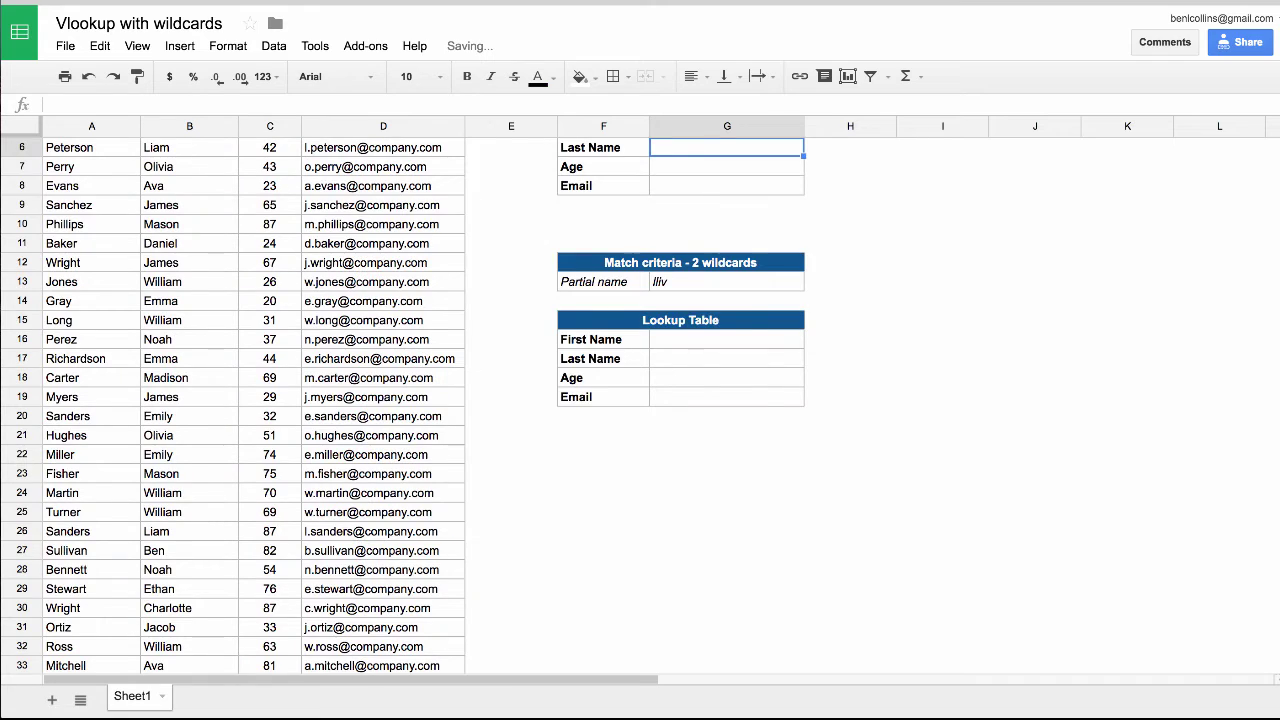
# - Lock the row of the search key reference in the G5 formula, making it G$2
pyautogui.scroll(3, 404, 405)
pyautogui.click(727, 224)
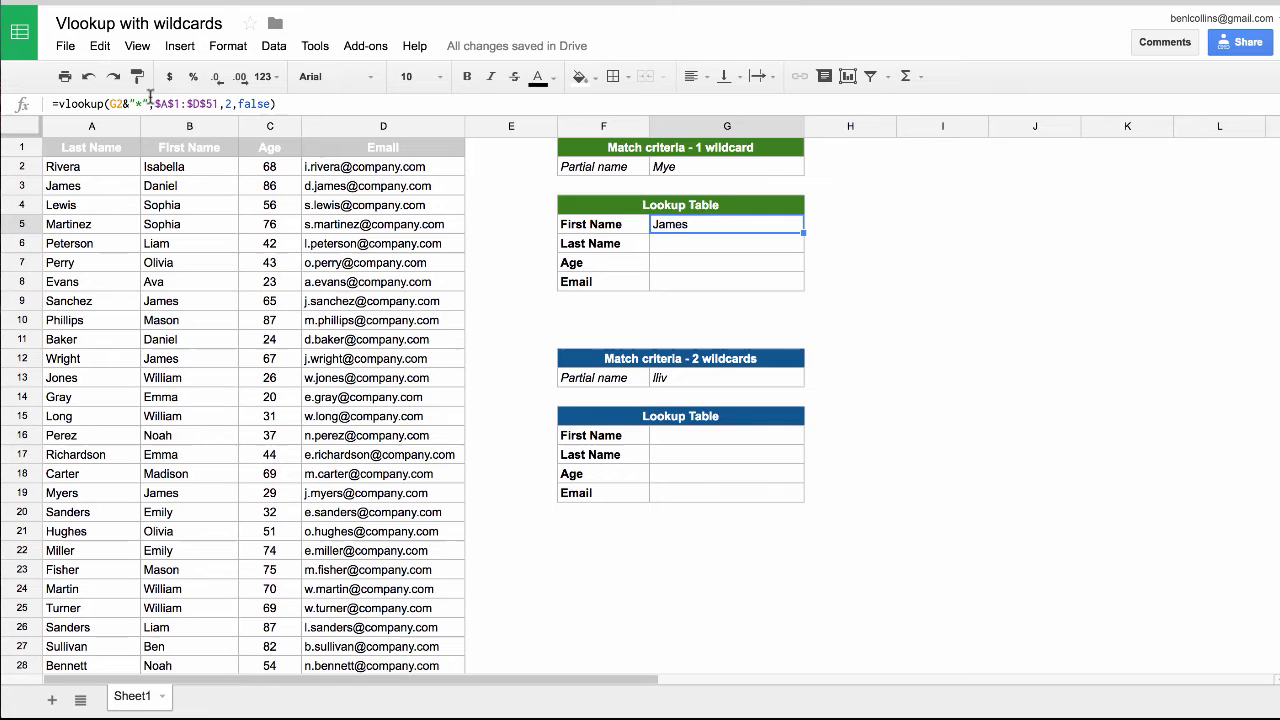
pyautogui.click(117, 104)
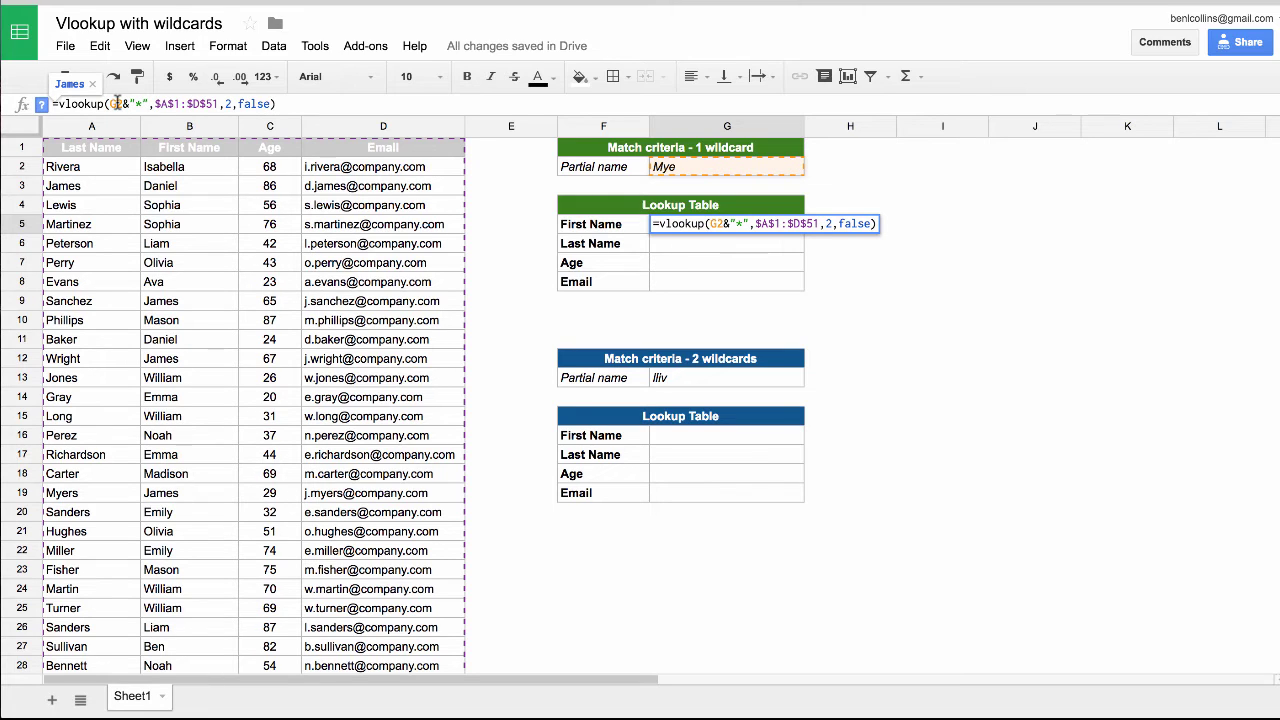
pyautogui.write('$')
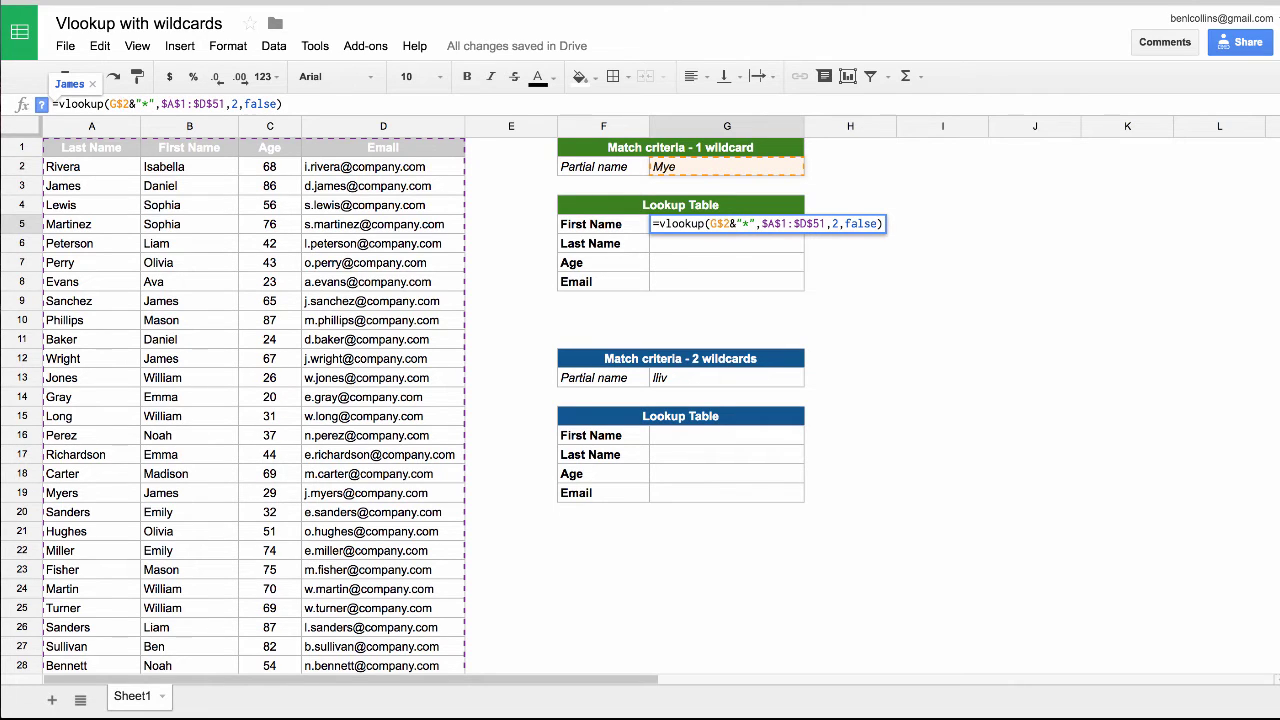
pyautogui.press('Return')
pyautogui.press('Up')
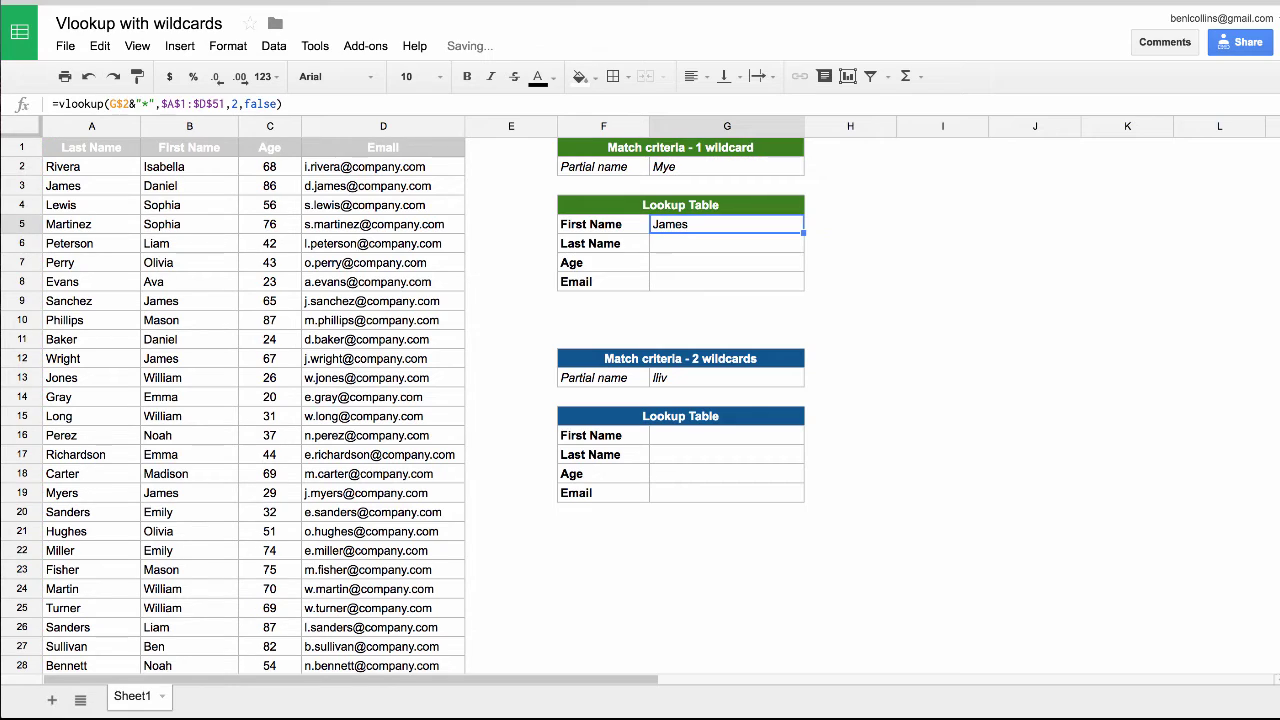
# - Copy the First Name formula from G5 into the Last Name, Age and Email cells, G6 to G8
pyautogui.hotkey('ctrl', 'c')
pyautogui.press('Down')
pyautogui.hotkey('ctrl', 'v')
pyautogui.press('Down')
pyautogui.hotkey('ctrl', 'v')
pyautogui.press('Down')
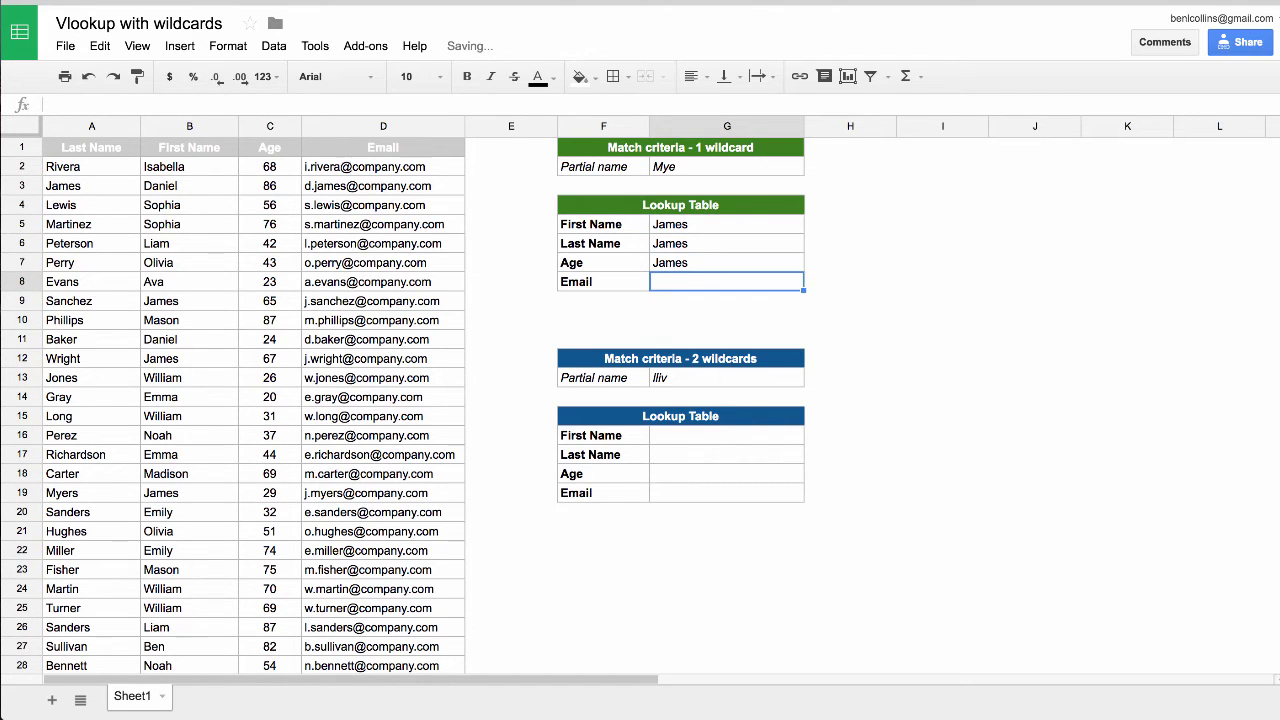
pyautogui.hotkey('ctrl', 'v')
# - Set the column index of the Last Name formula in G6 to 1
pyautogui.press('Up')
pyautogui.press('Up')
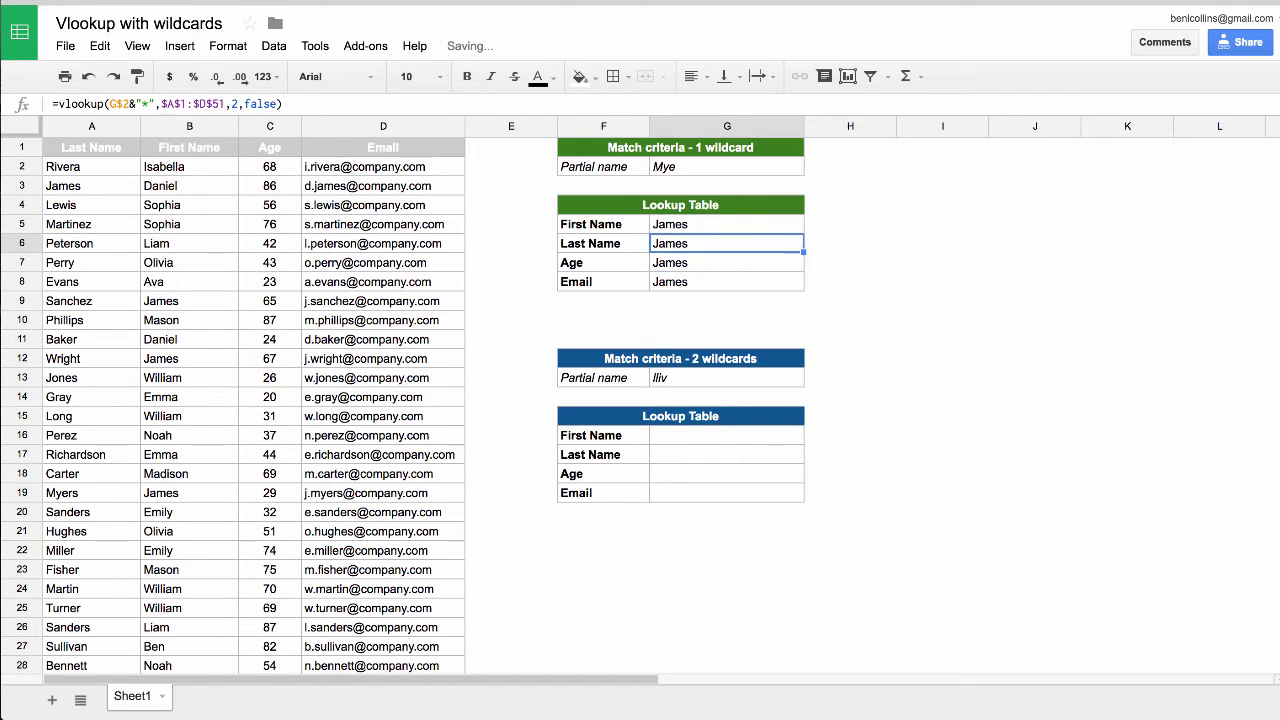
pyautogui.click(233, 104)
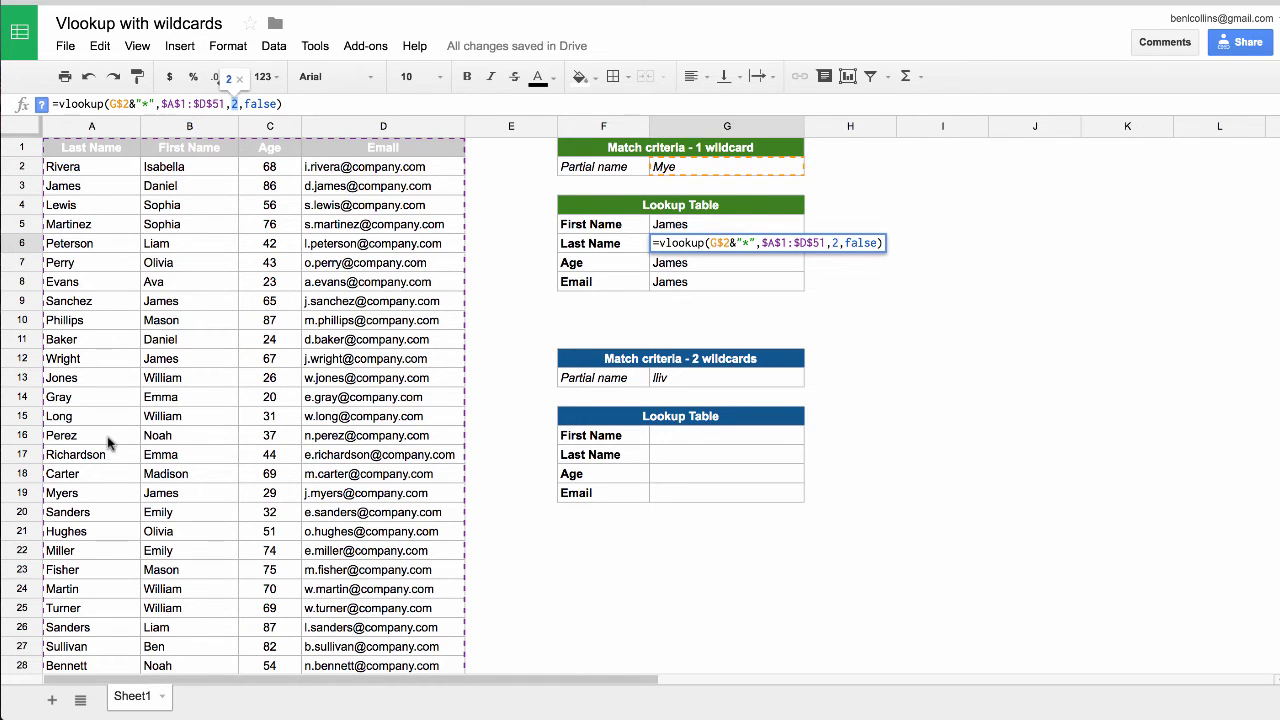
pyautogui.write('1')
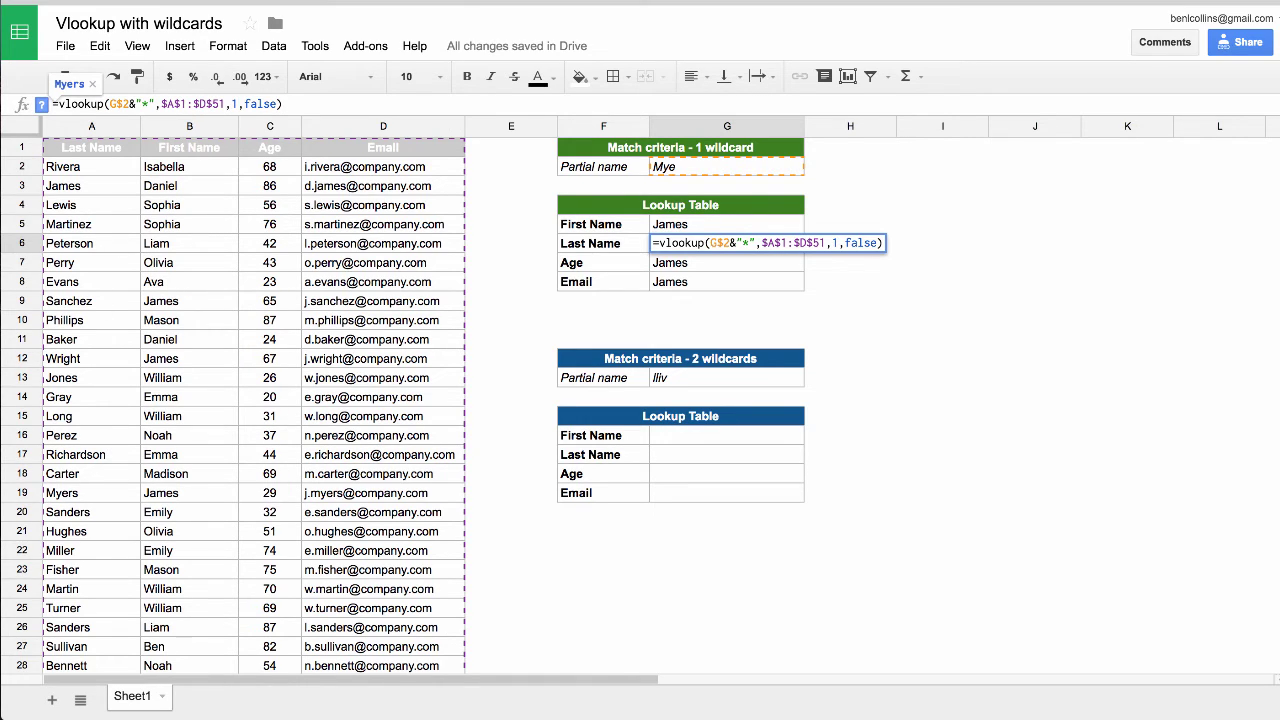
pyautogui.press('Return')
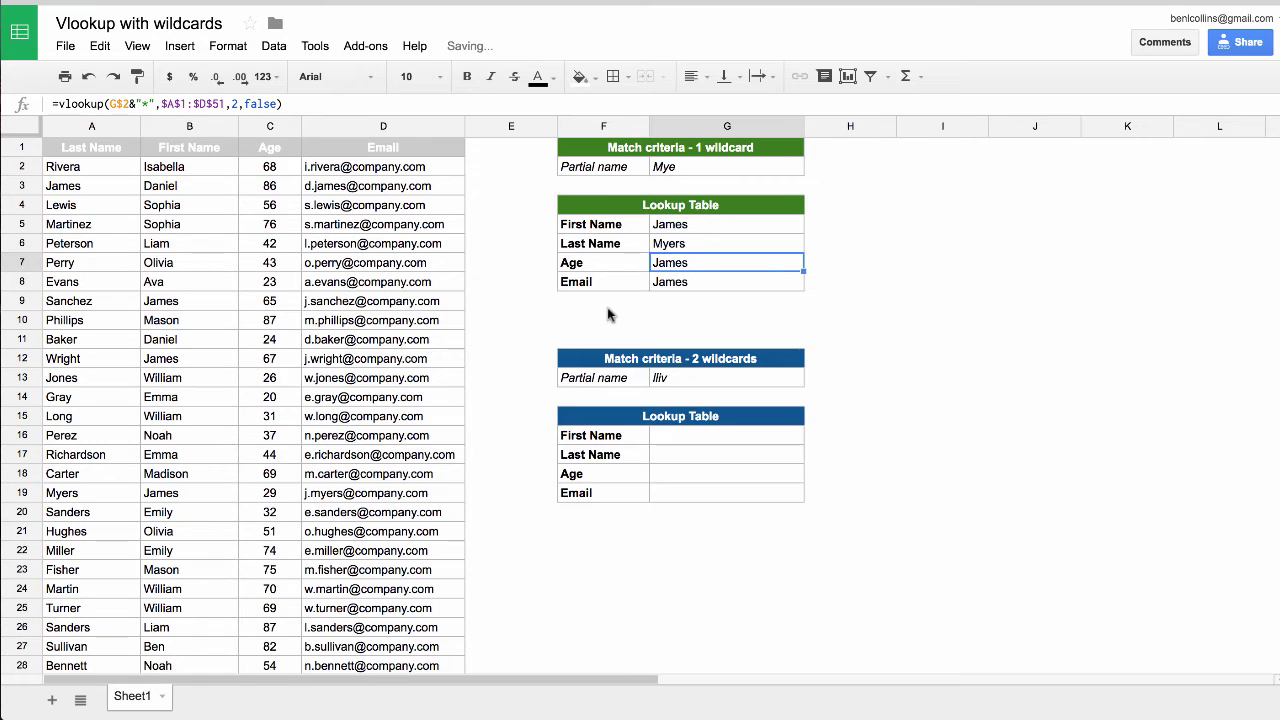
# - Set the column index of the Age formula in G7 to 3
pyautogui.click(692, 245)
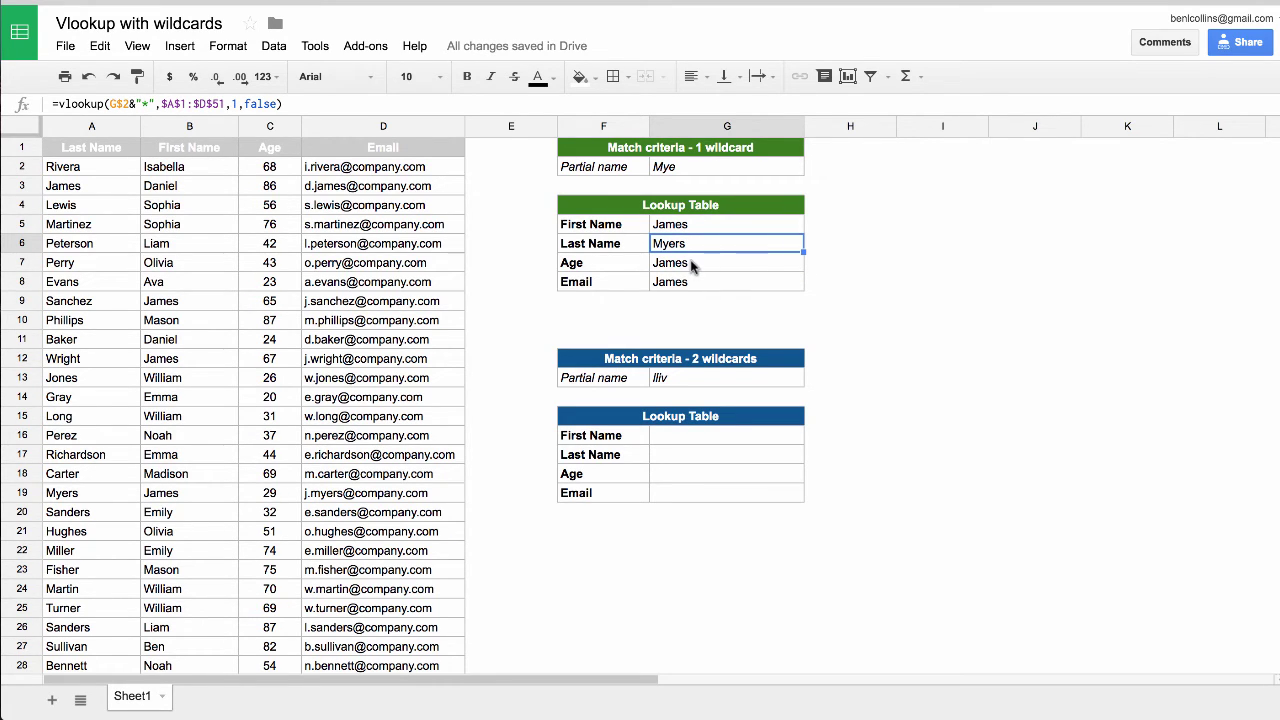
pyautogui.click(692, 266)
pyautogui.click(232, 104)
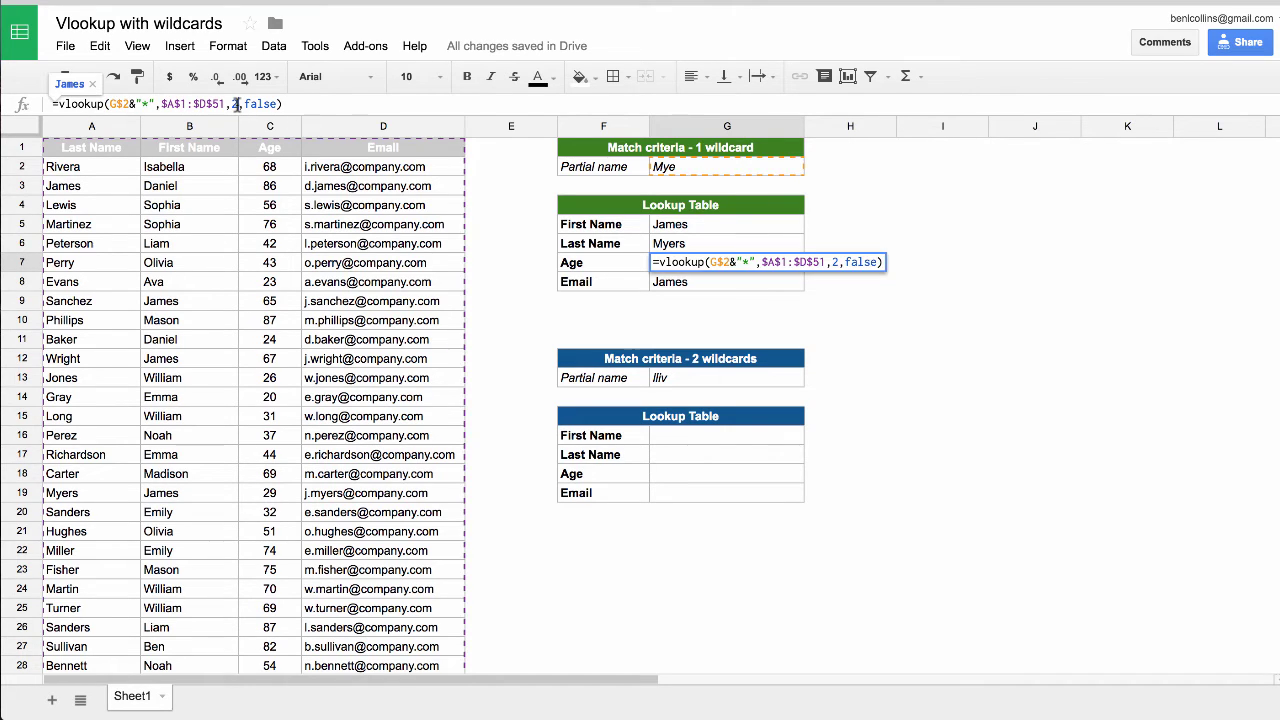
pyautogui.write('3')
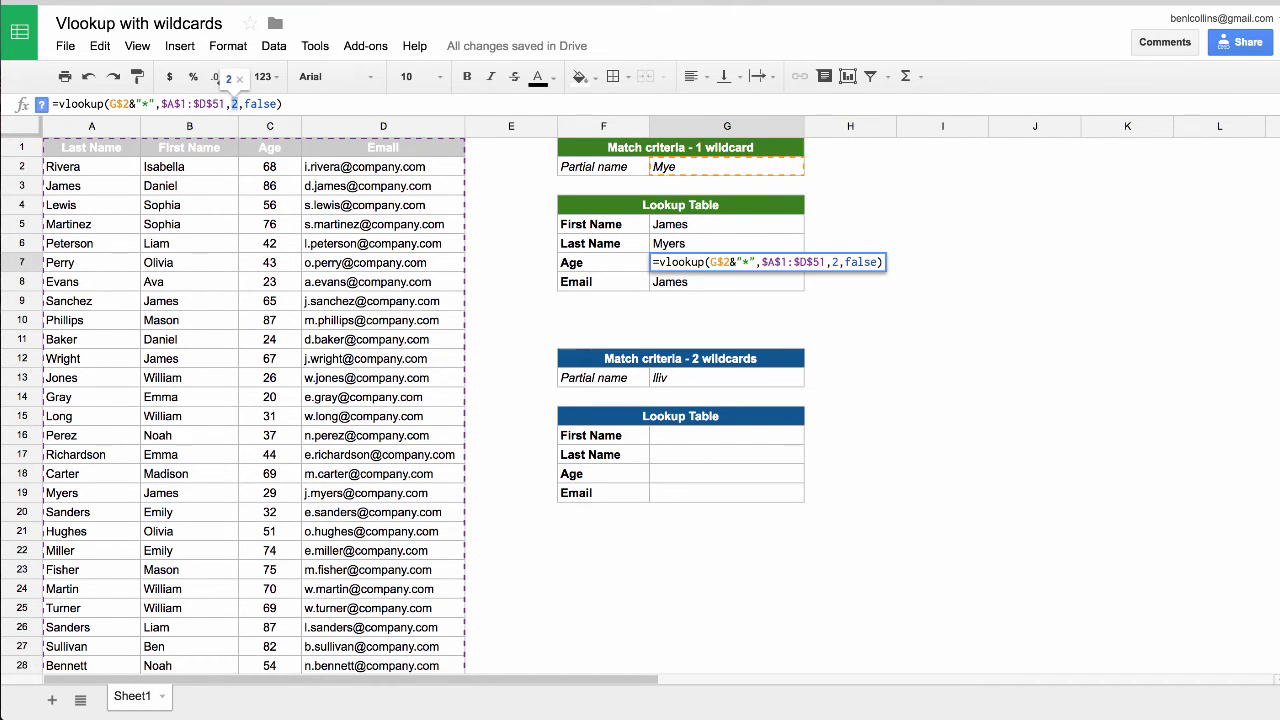
pyautogui.press('Return')
# - Set the column index of the Email formula in G8 to 4
pyautogui.doubleClick(236, 104)
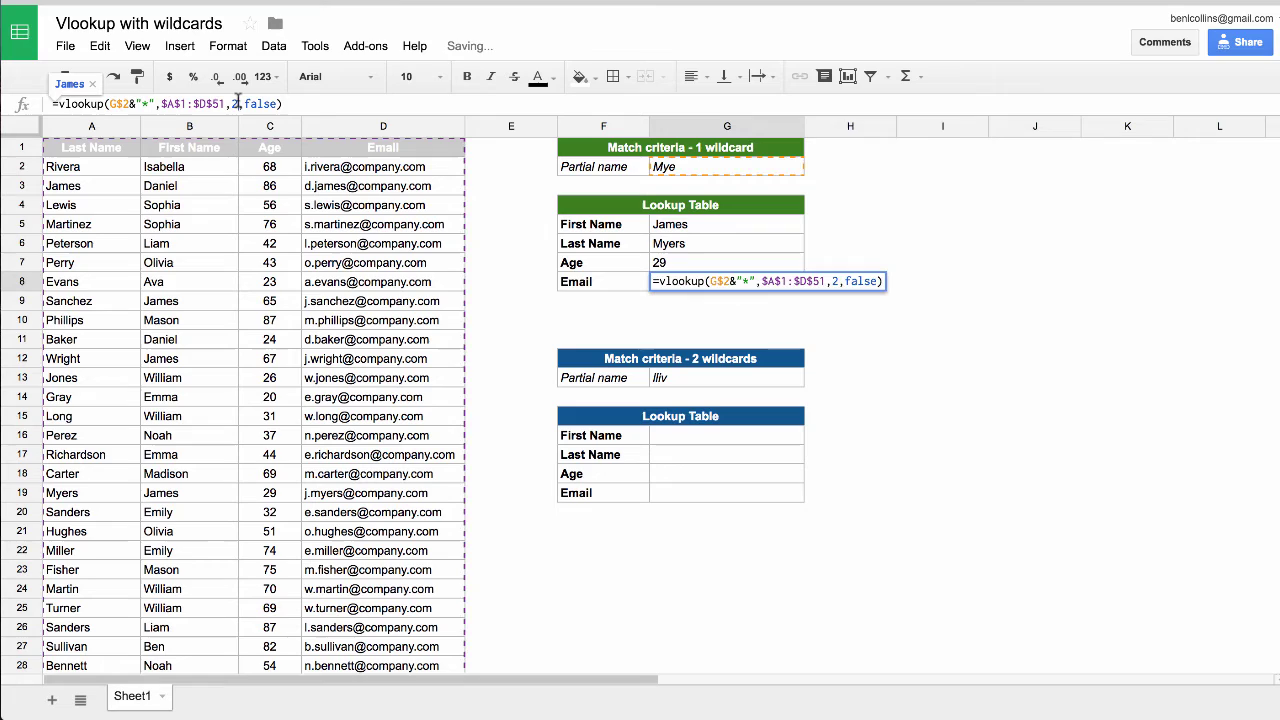
pyautogui.write('4')
pyautogui.press('Return')
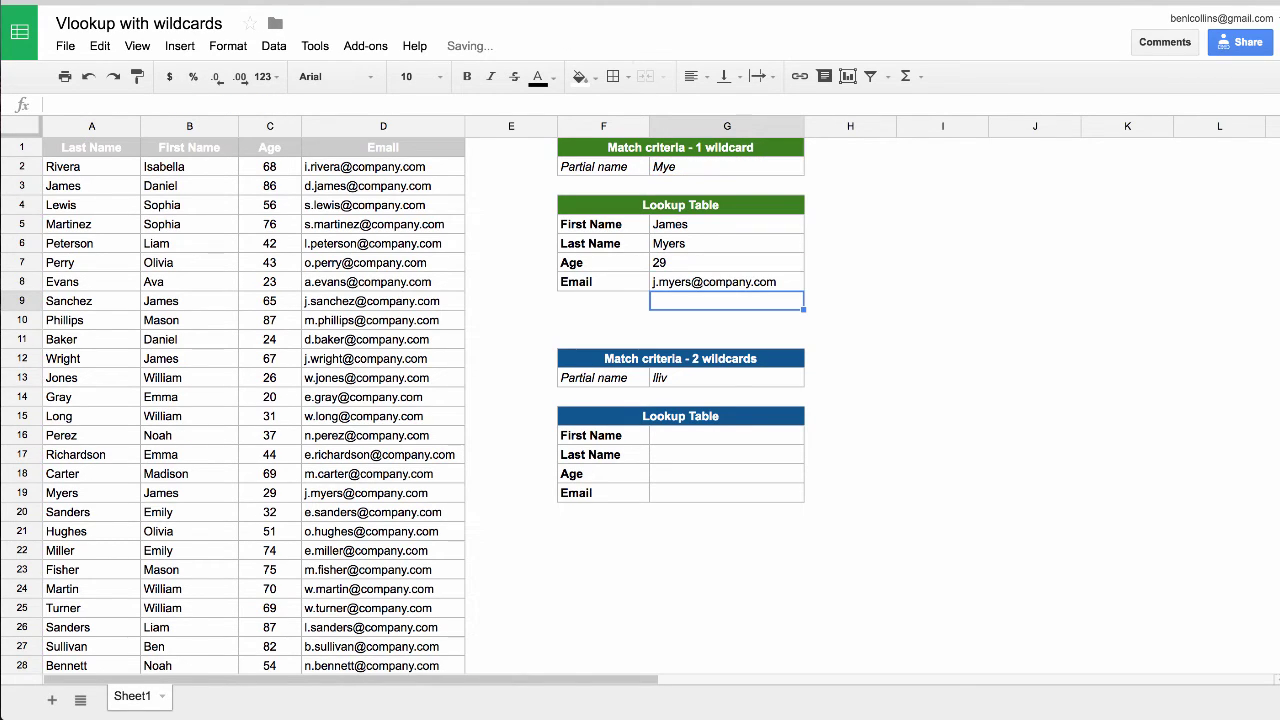
# - Check the green lookup table's results and the partial name in G2 against the record in A19:D19
pyautogui.press('Up')
pyautogui.press('Up')
pyautogui.press('Up')
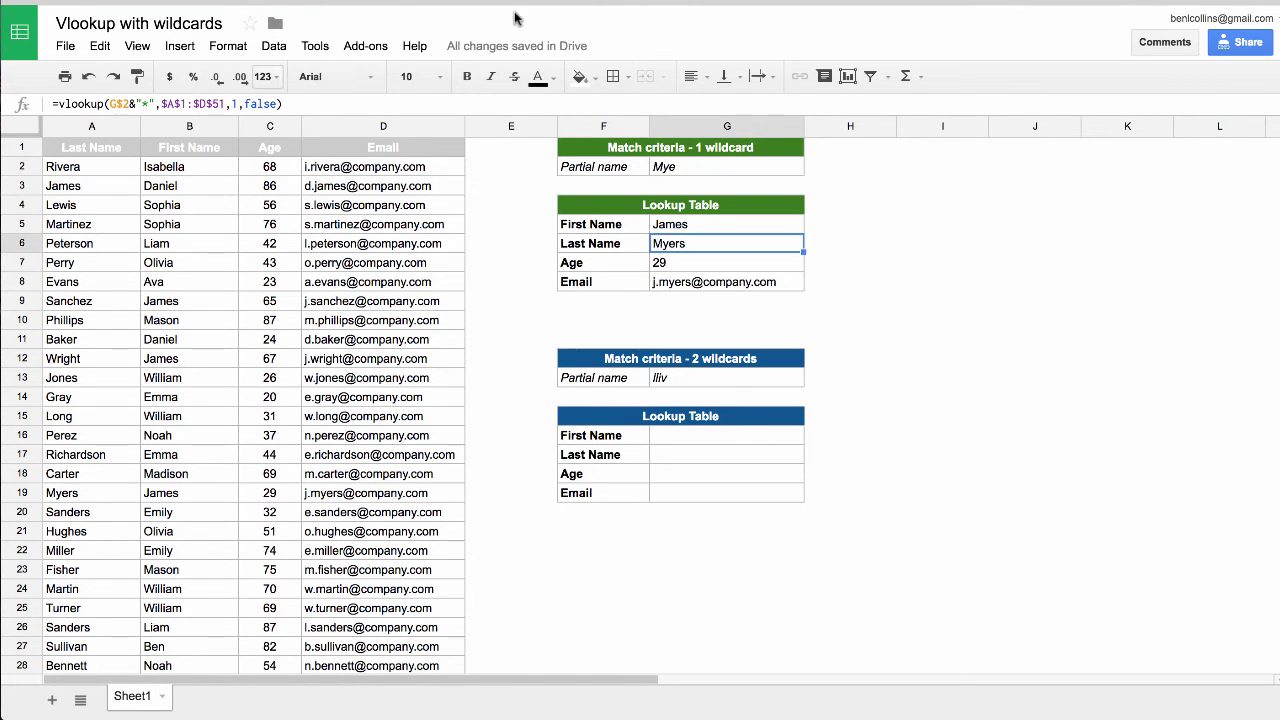
pyautogui.click(690, 167)
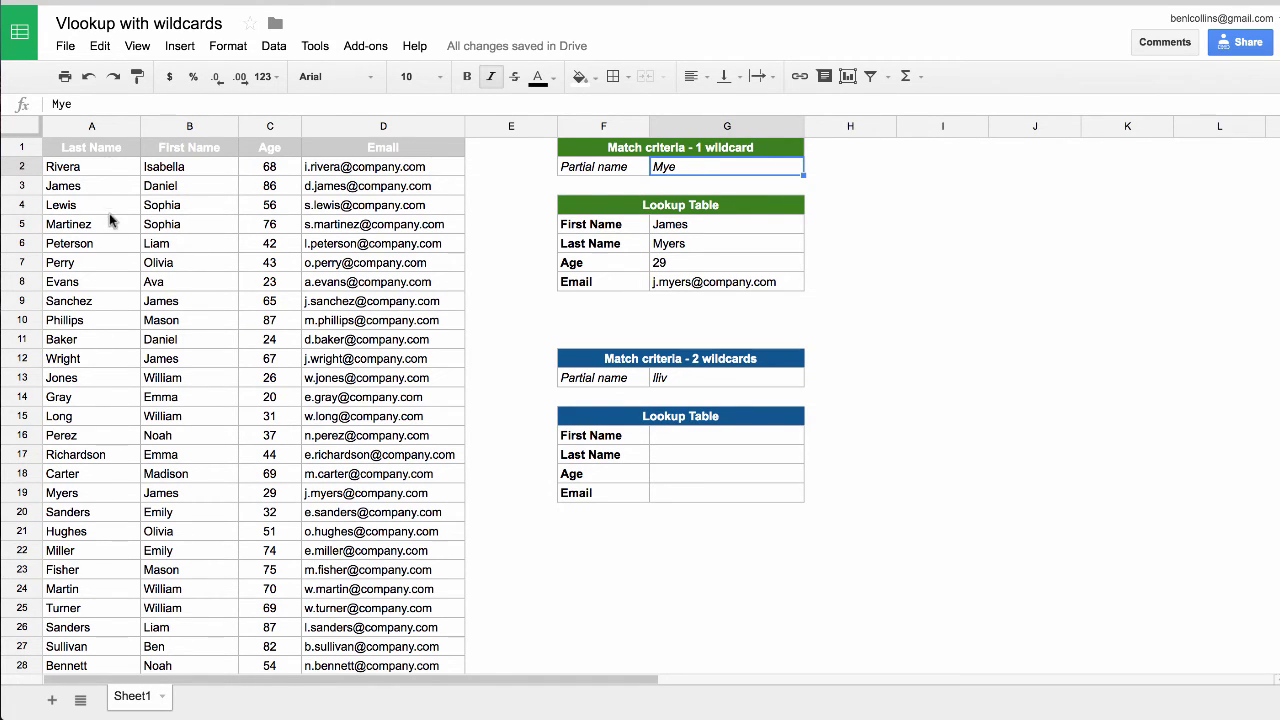
pyautogui.click(90, 494)
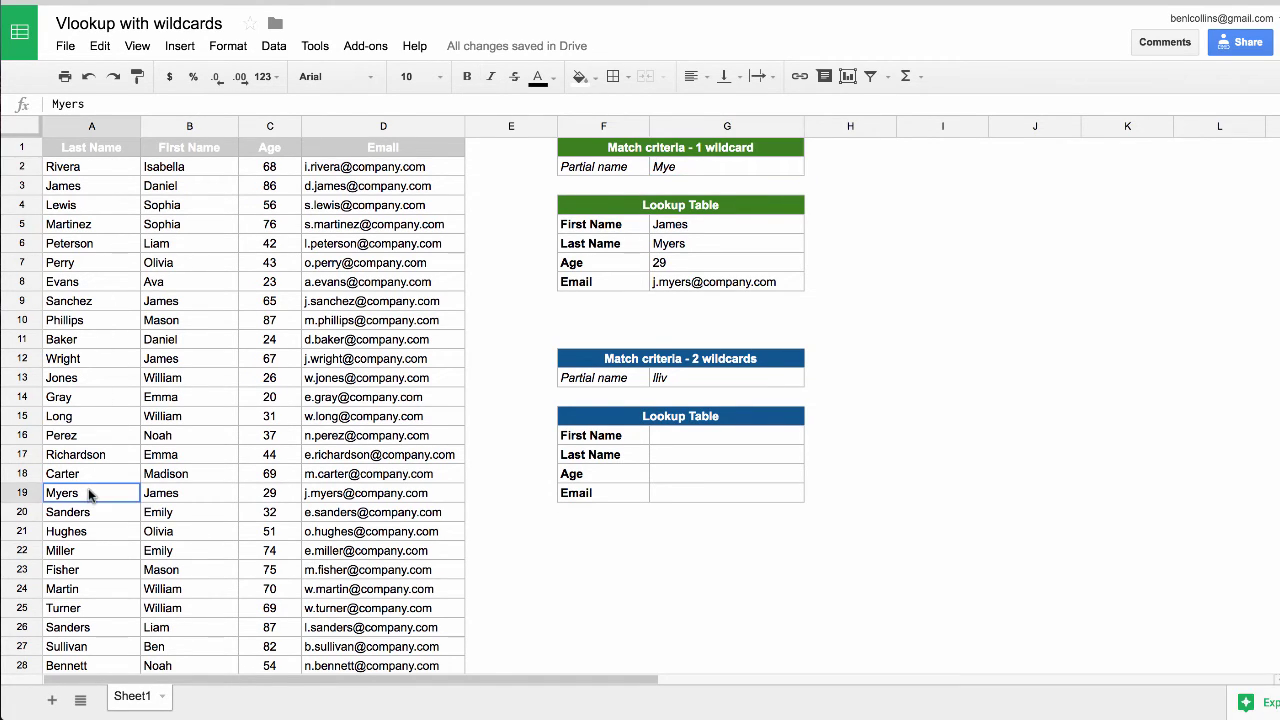
pyautogui.moveTo(90, 494); pyautogui.dragTo(358, 496)
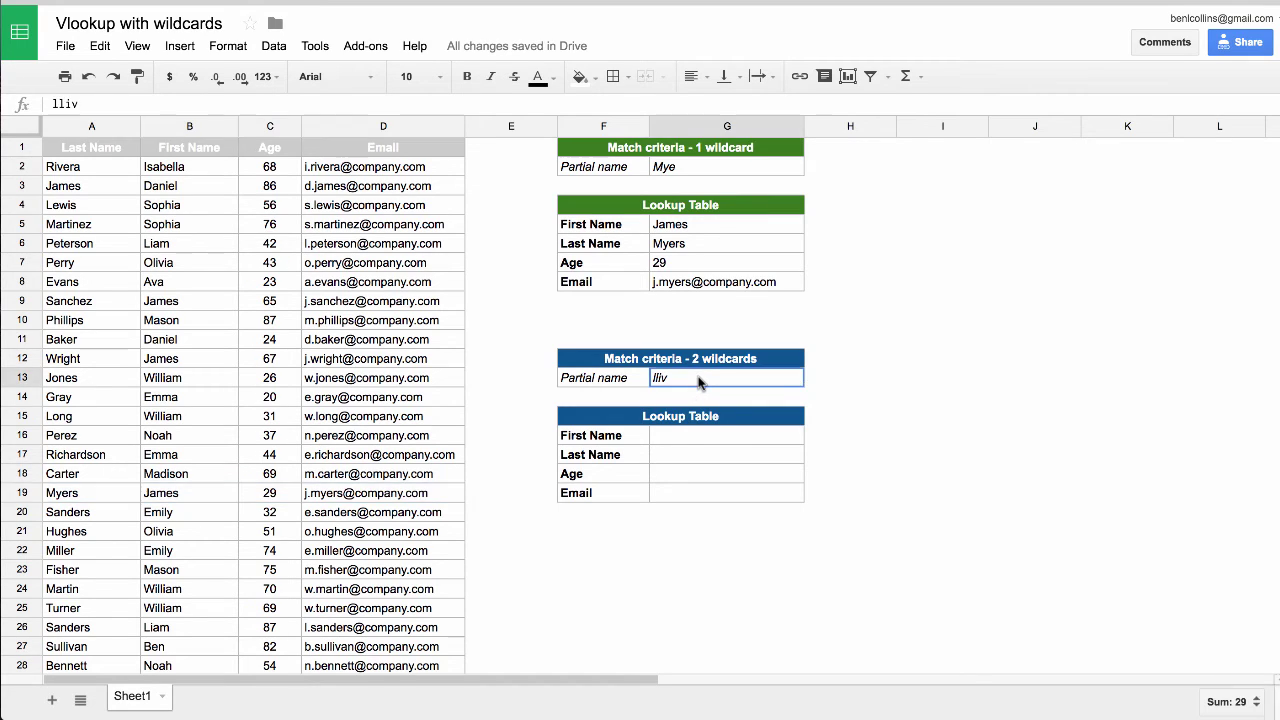
# - Begin a VLOOKUP formula in the blue table's First Name cell G16 with the search key "*"&G13&"*"
pyautogui.click(698, 382)
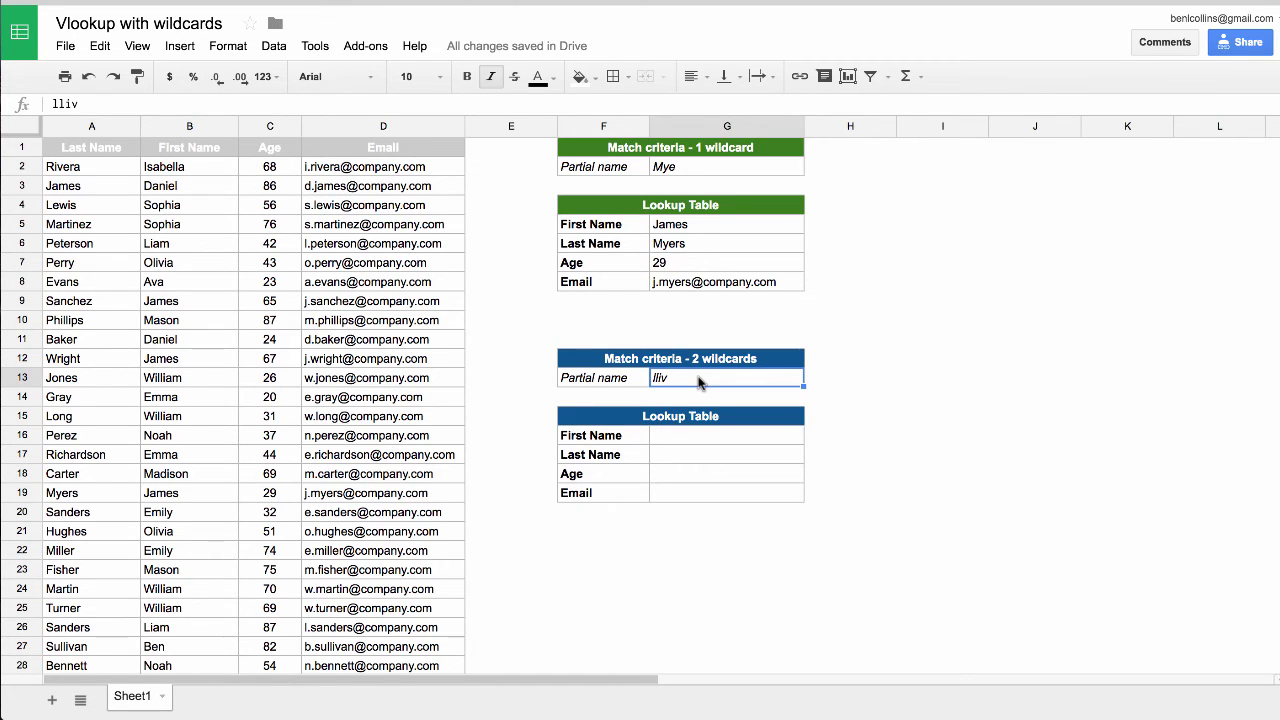
pyautogui.press('Down')
pyautogui.press('Down')
pyautogui.press('Down')
pyautogui.write('=')
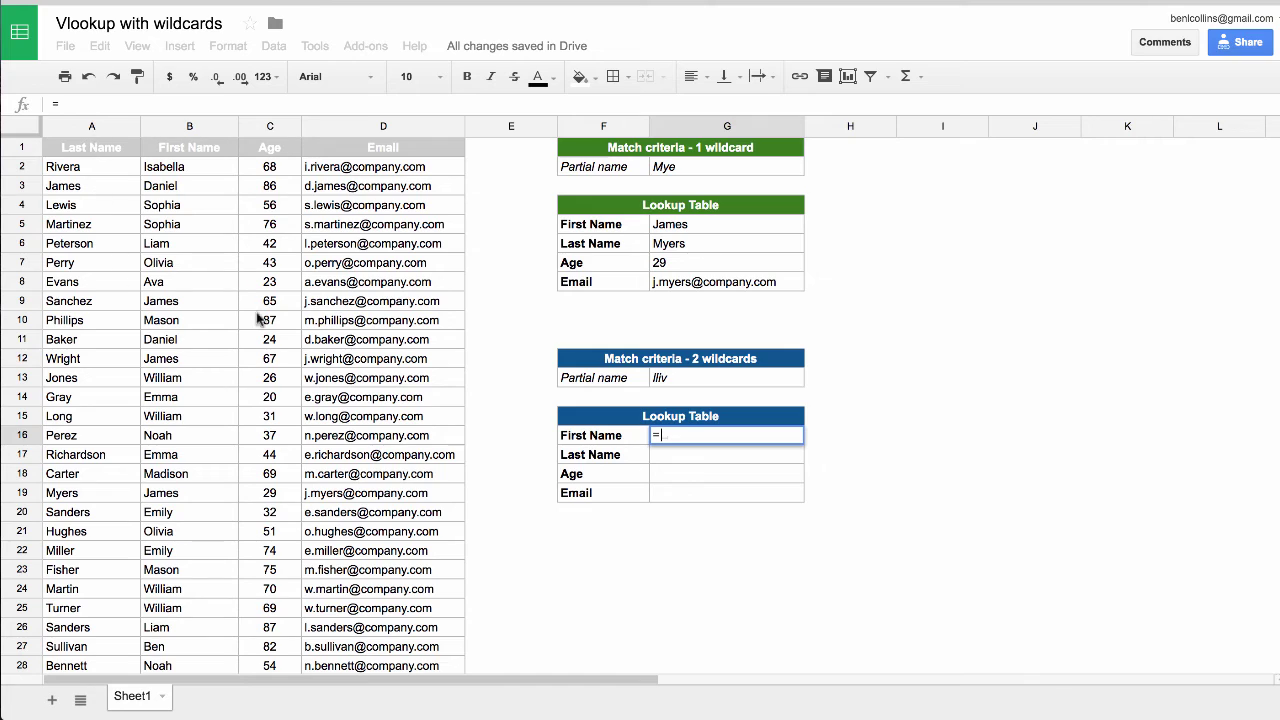
pyautogui.write('vlookup(')
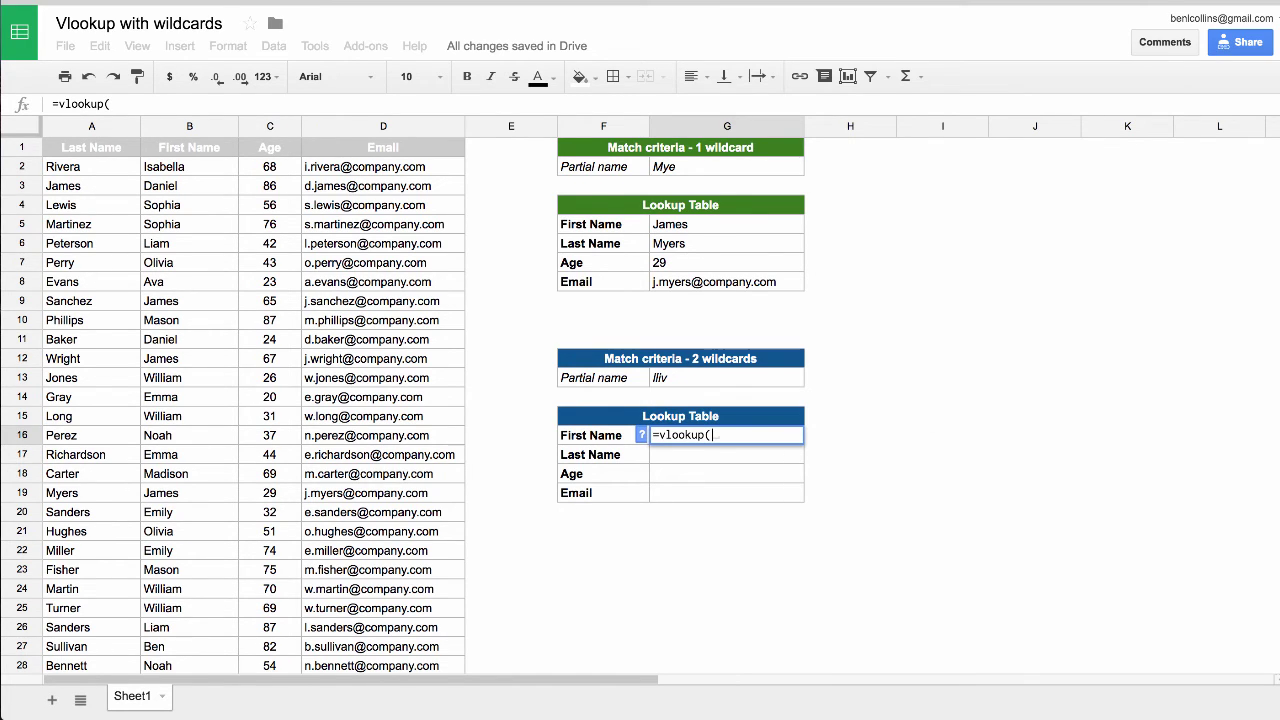
pyautogui.write('"*"')
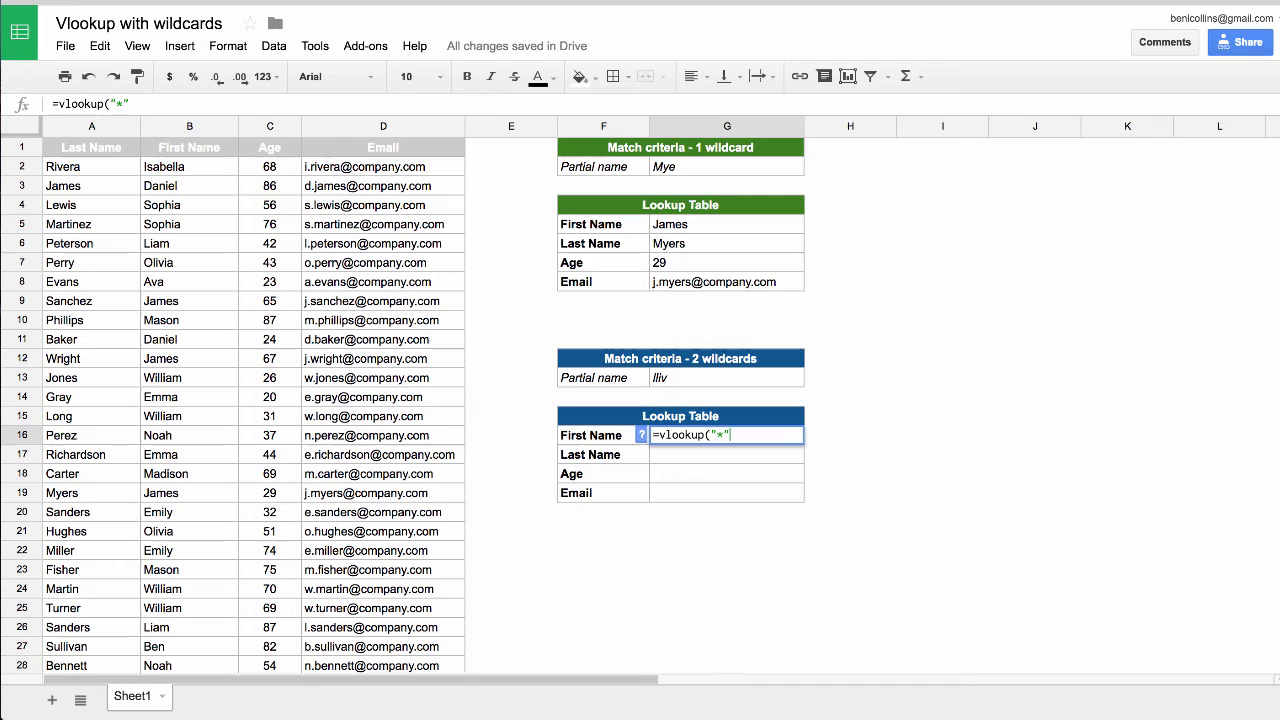
pyautogui.write('&')
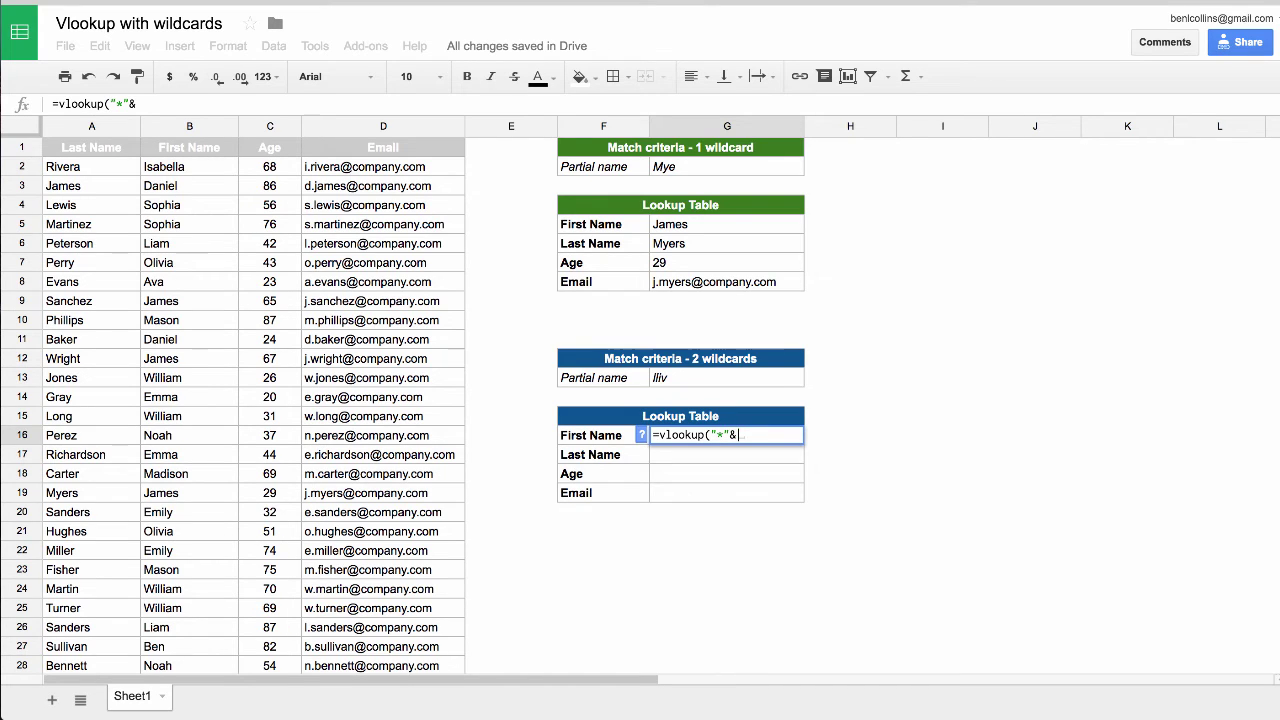
pyautogui.write('G13')
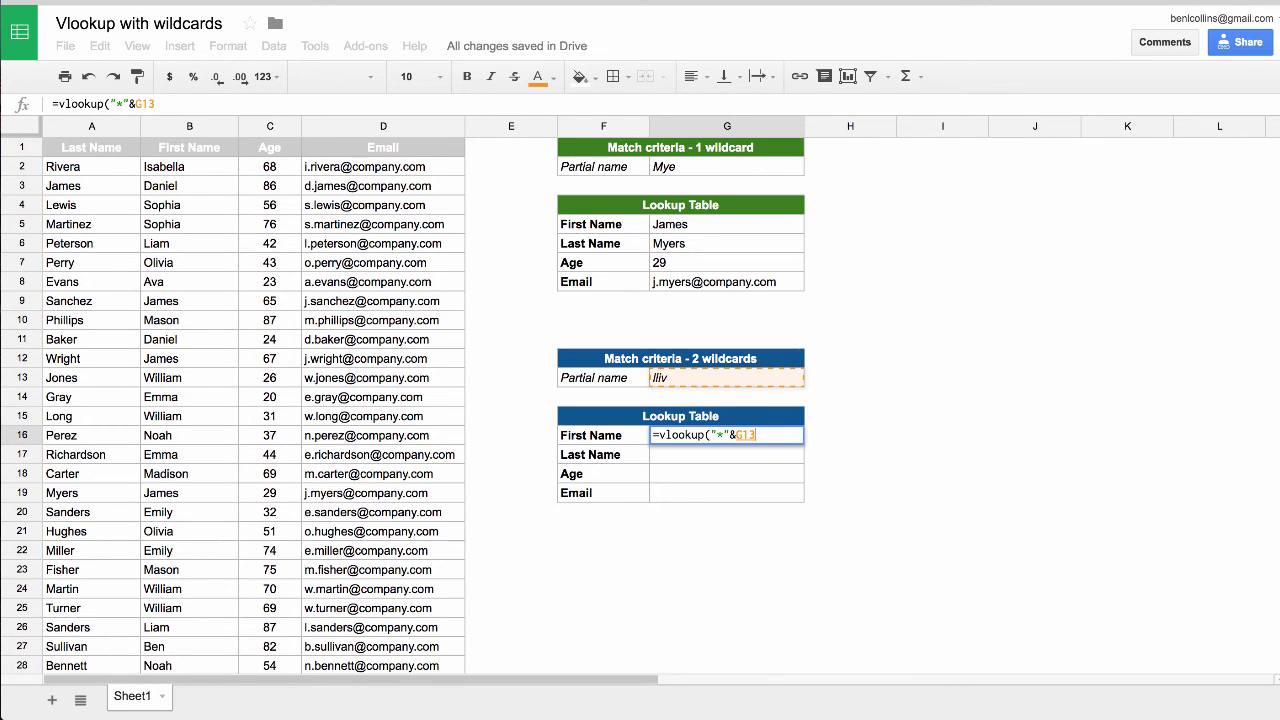
pyautogui.write('&"*"')
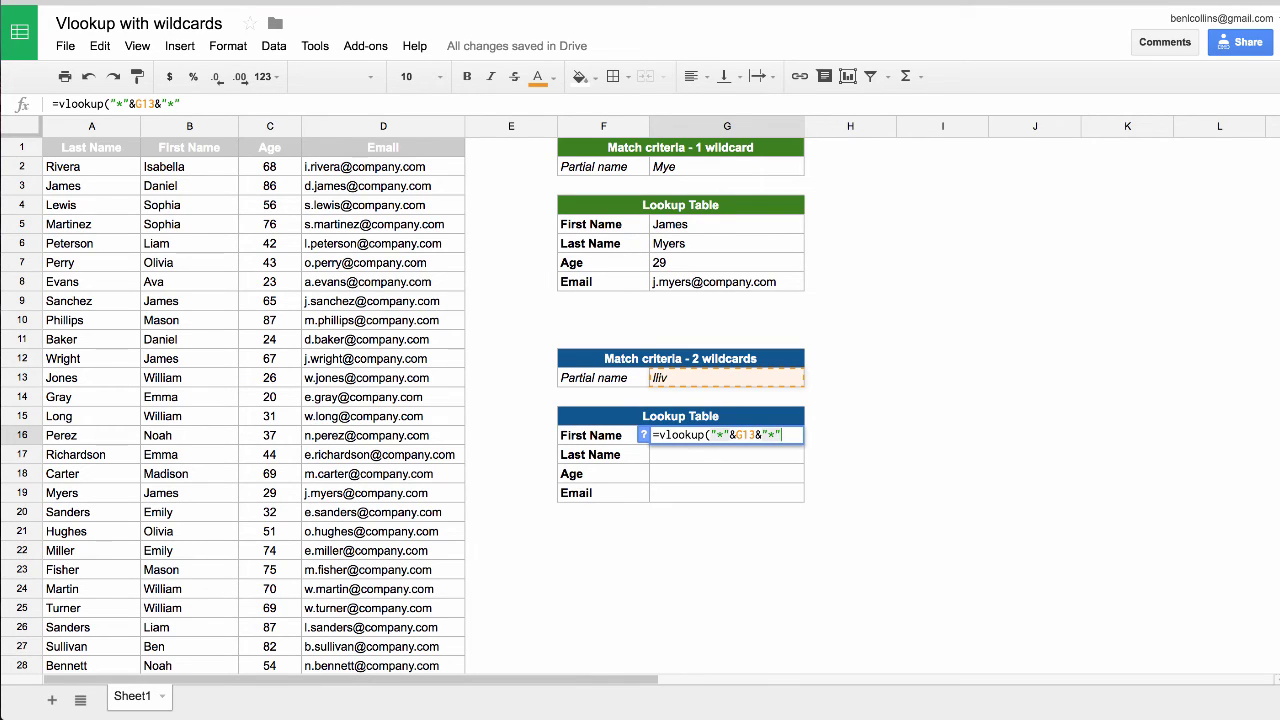
pyautogui.write(',')
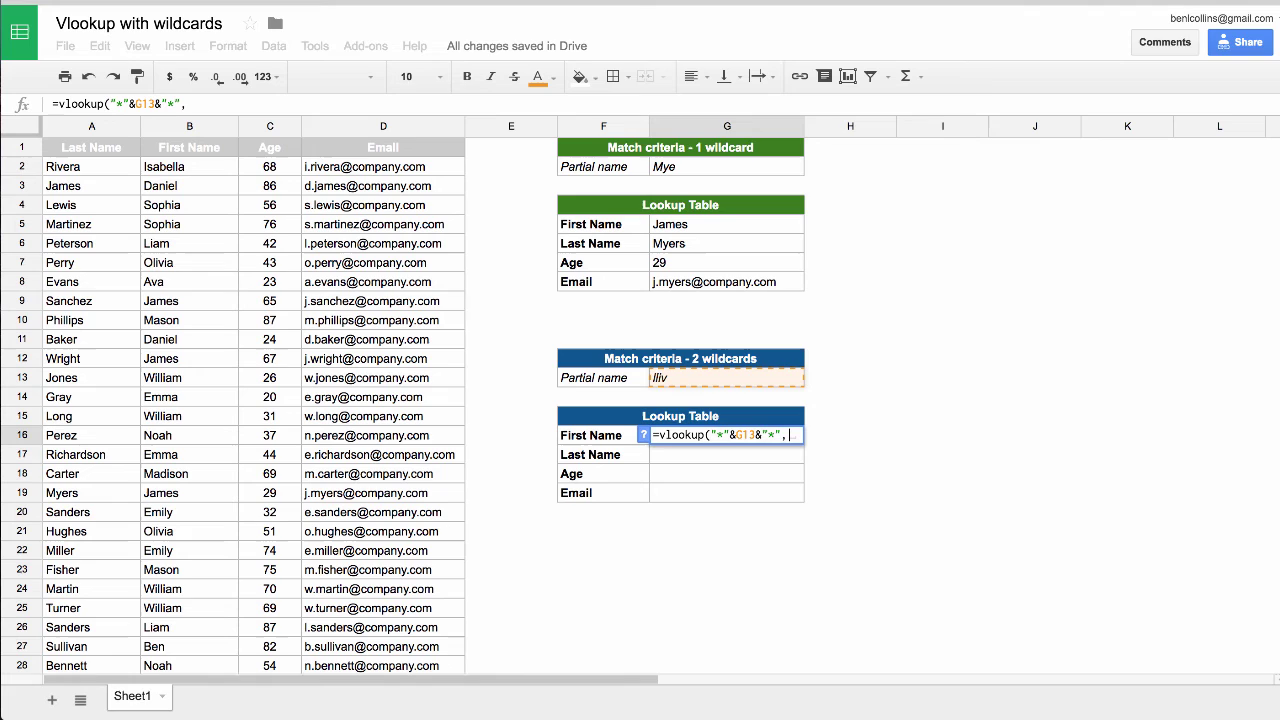
# - Complete the G16 VLOOKUP with the absolute range $A$1:$D$51, column index 2 and false for an exact match
pyautogui.press('Left')
pyautogui.press('Left')
pyautogui.press('Left')
pyautogui.press('Left')
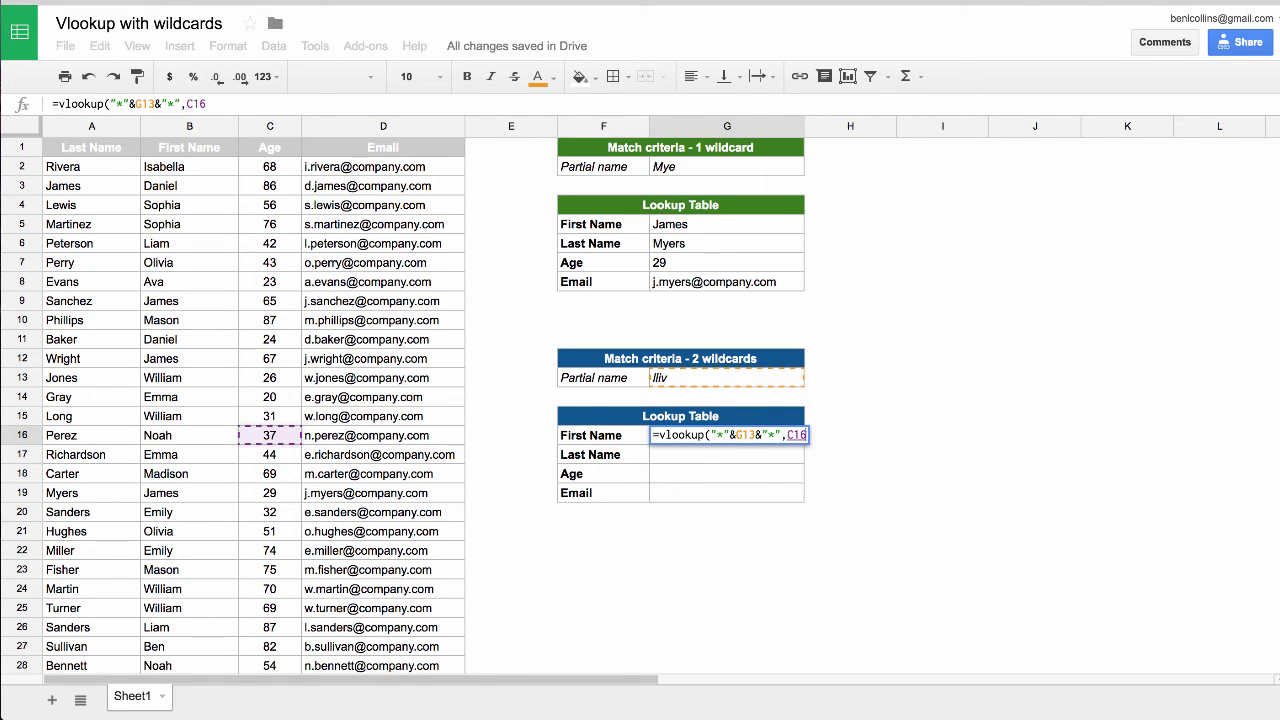
pyautogui.press('Left')
pyautogui.press('Left')
pyautogui.hotkey('ctrl', 'Up')
pyautogui.hotkey('ctrl', 'shift', 'Right')
pyautogui.hotkey('ctrl', 'shift', 'Down')
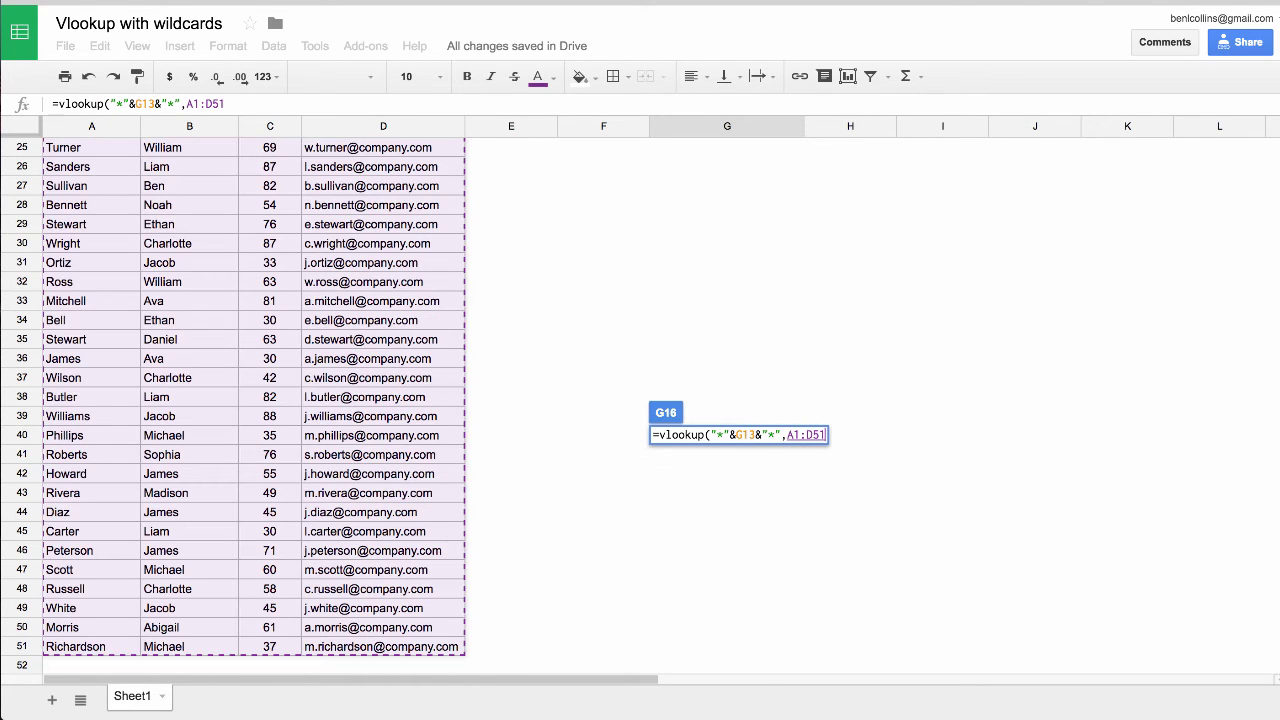
pyautogui.press('F4')
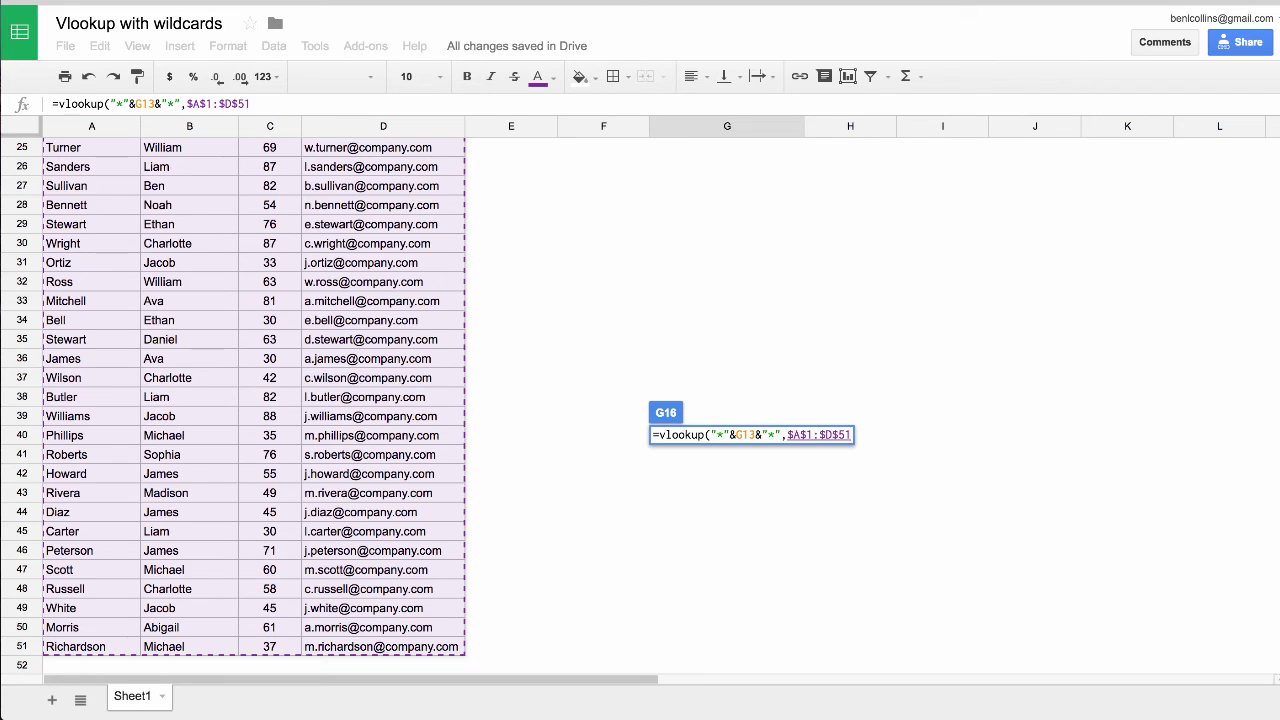
pyautogui.write(',2,false')
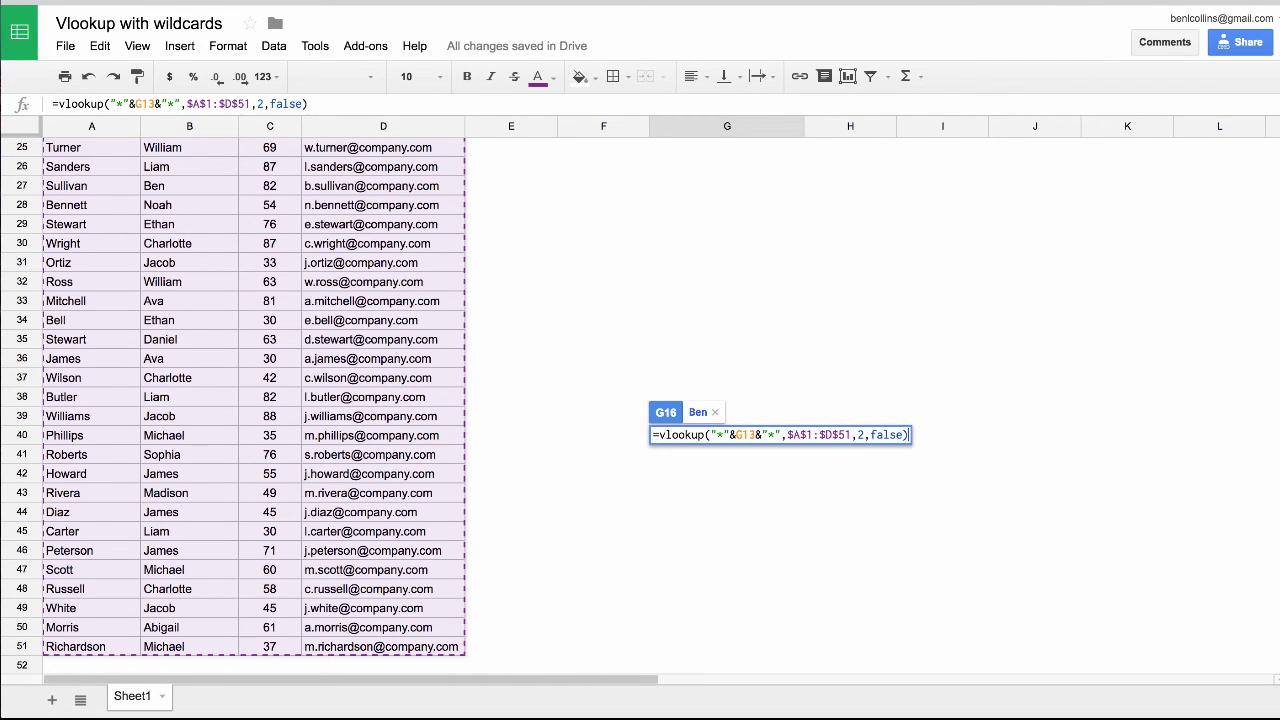
pyautogui.press('Return')
# - Lock the row of the partial-name reference in the G16 formula as G$13
pyautogui.press('Up')
pyautogui.press('Up')
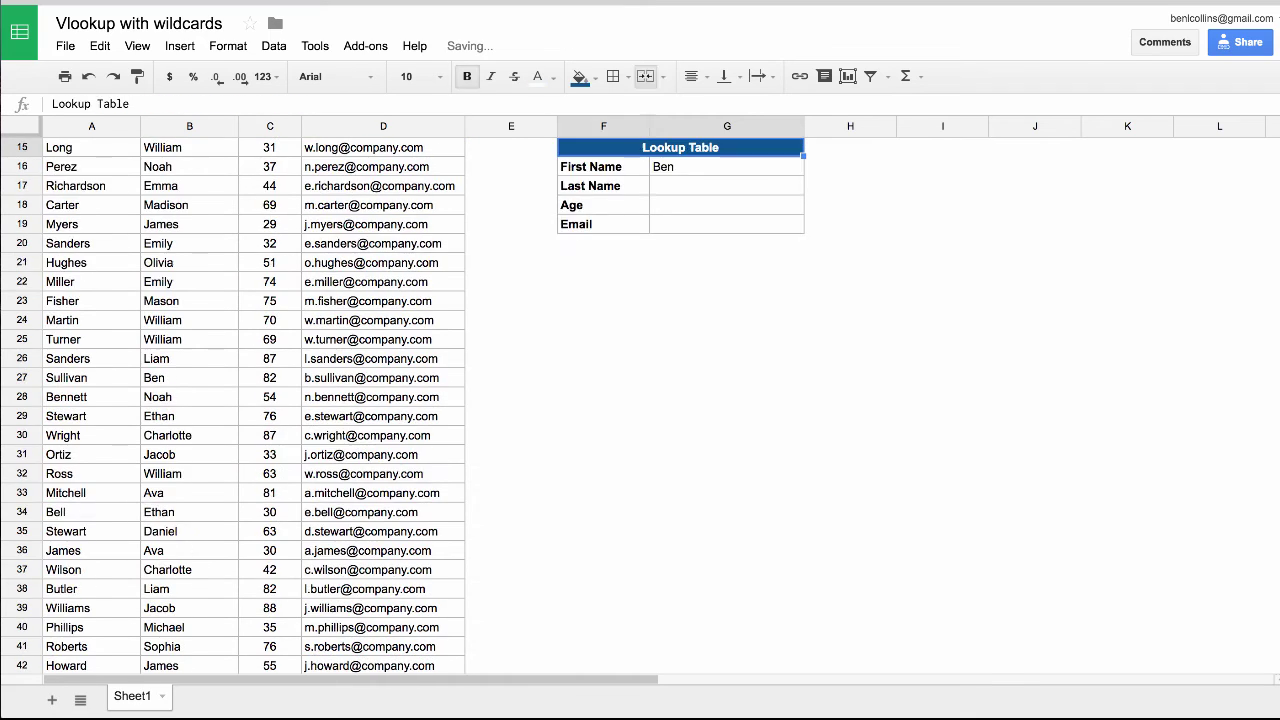
pyautogui.scroll(1, 400, 400)
pyautogui.press('Down')
pyautogui.scroll(2, 400, 400)
pyautogui.scroll(2, 470, 425)
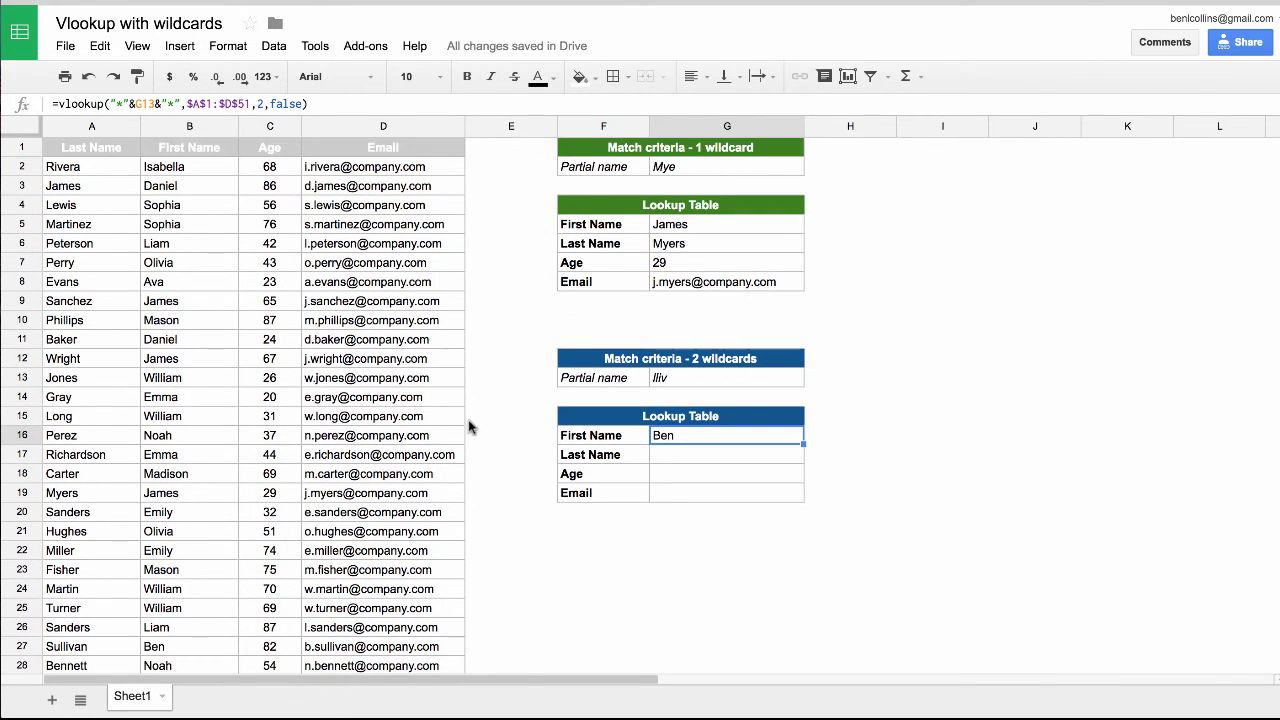
pyautogui.click(141, 103)
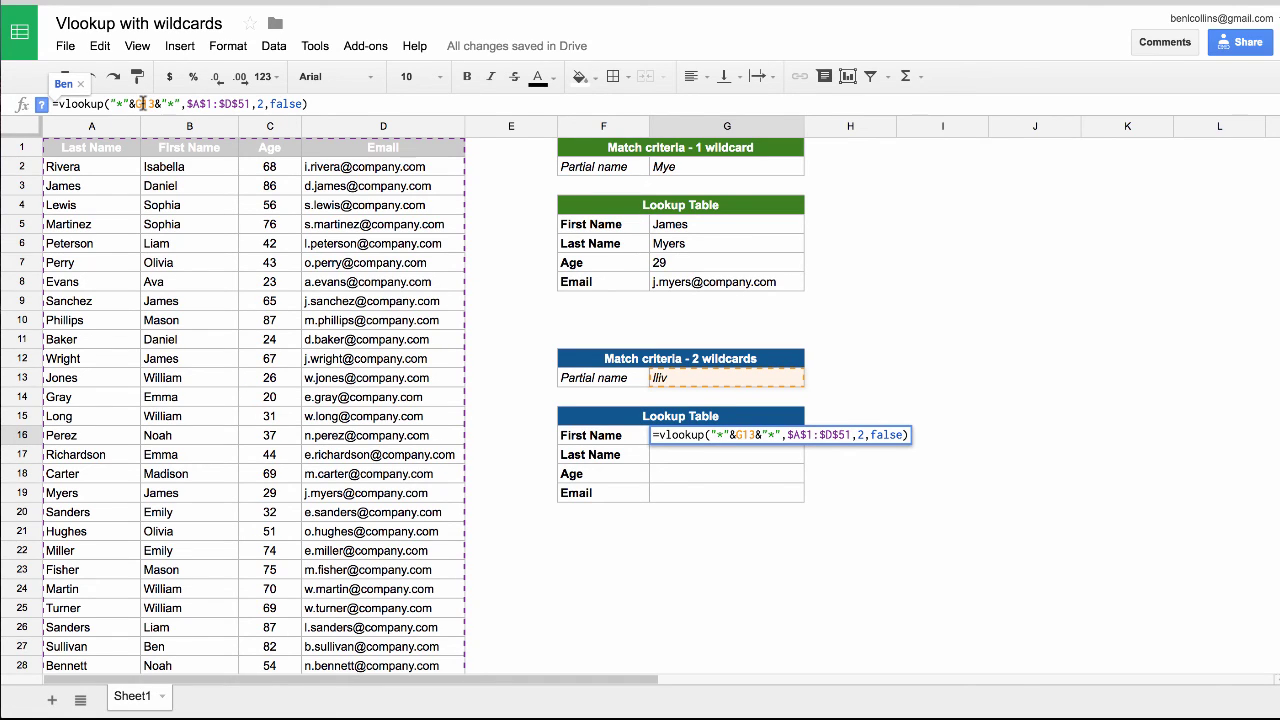
pyautogui.write('$')
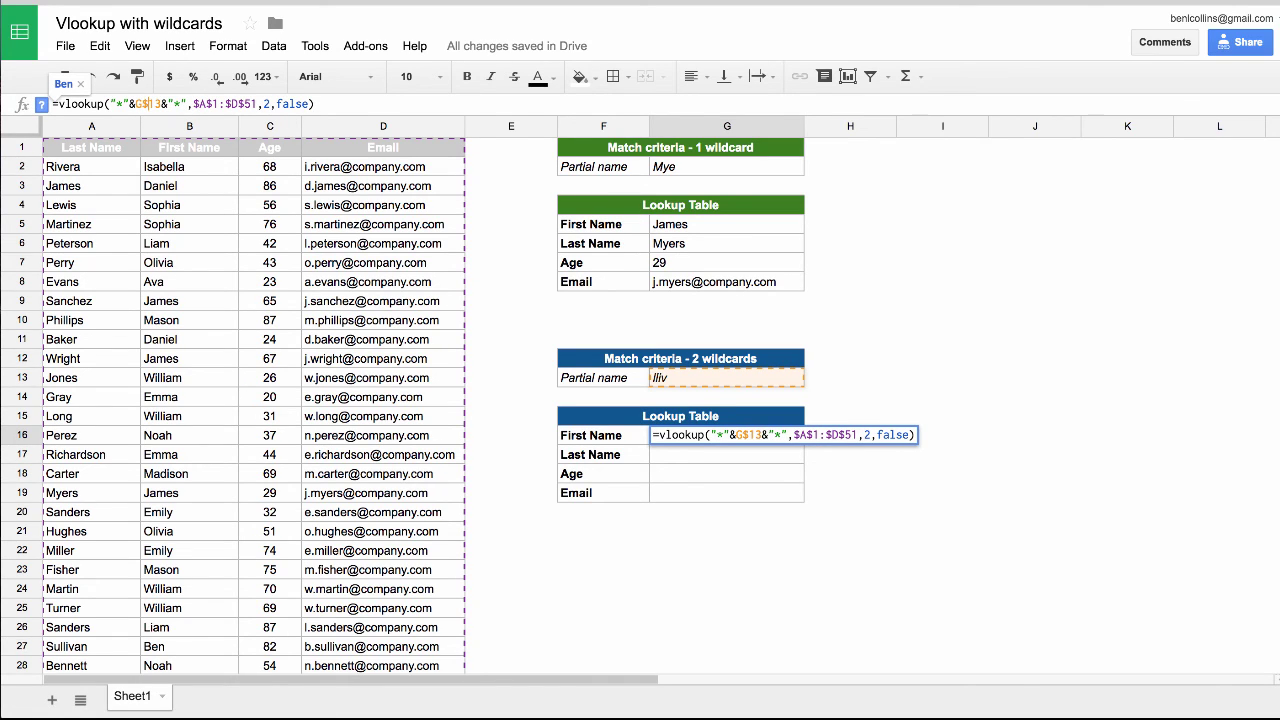
pyautogui.press('Return')
# - Copy the G16 formula into the Last Name, Age and Email cells G17, G18 and G19
pyautogui.press('Up')
pyautogui.hotkey('ctrl', 'c')
pyautogui.press('Down')
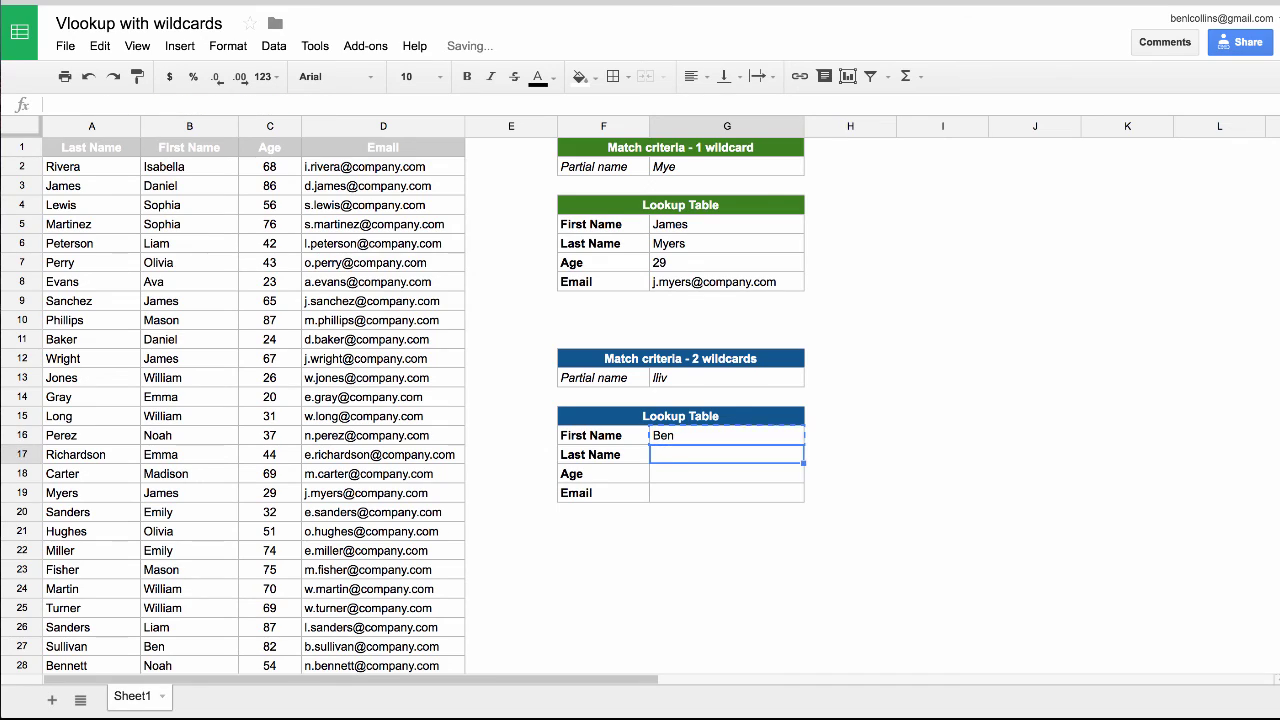
pyautogui.hotkey('ctrl', 'v')
pyautogui.press('Down')
pyautogui.hotkey('ctrl', 'v')
pyautogui.press('Down')
pyautogui.hotkey('ctrl', 'v')
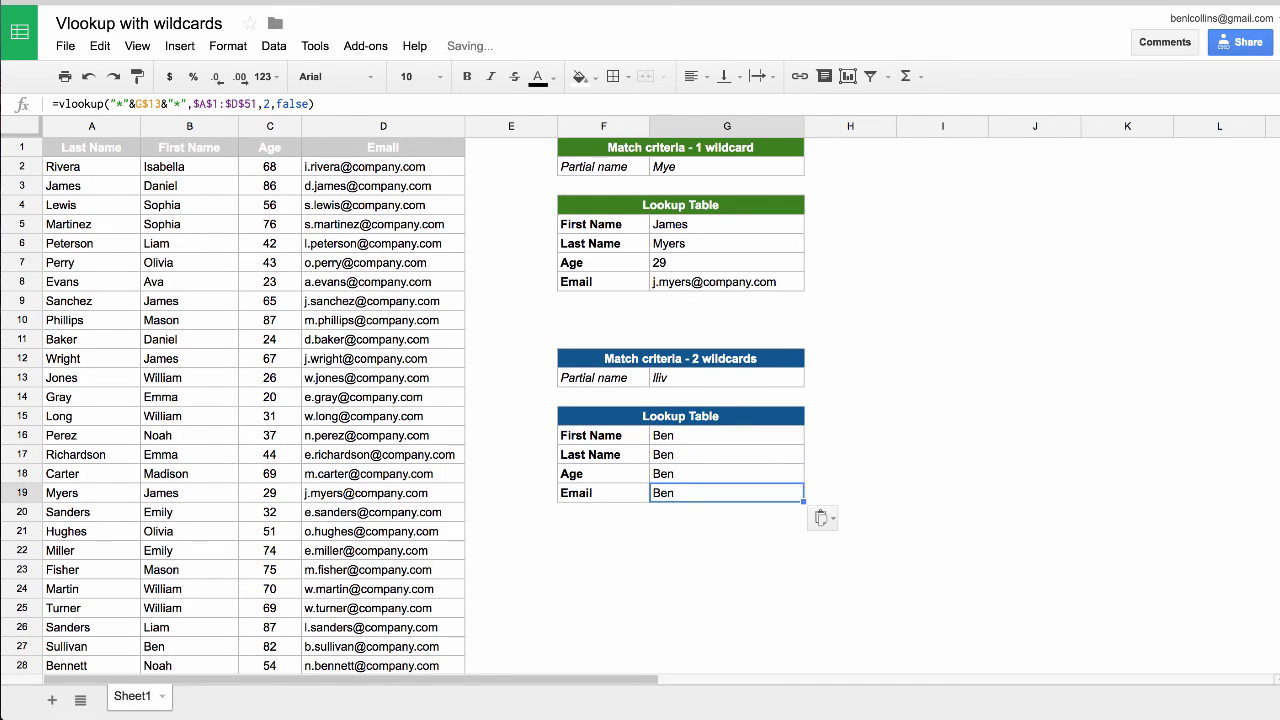
# - Set the column index of the Last Name formula in G17 to 1
pyautogui.press('Up')
pyautogui.press('Up')
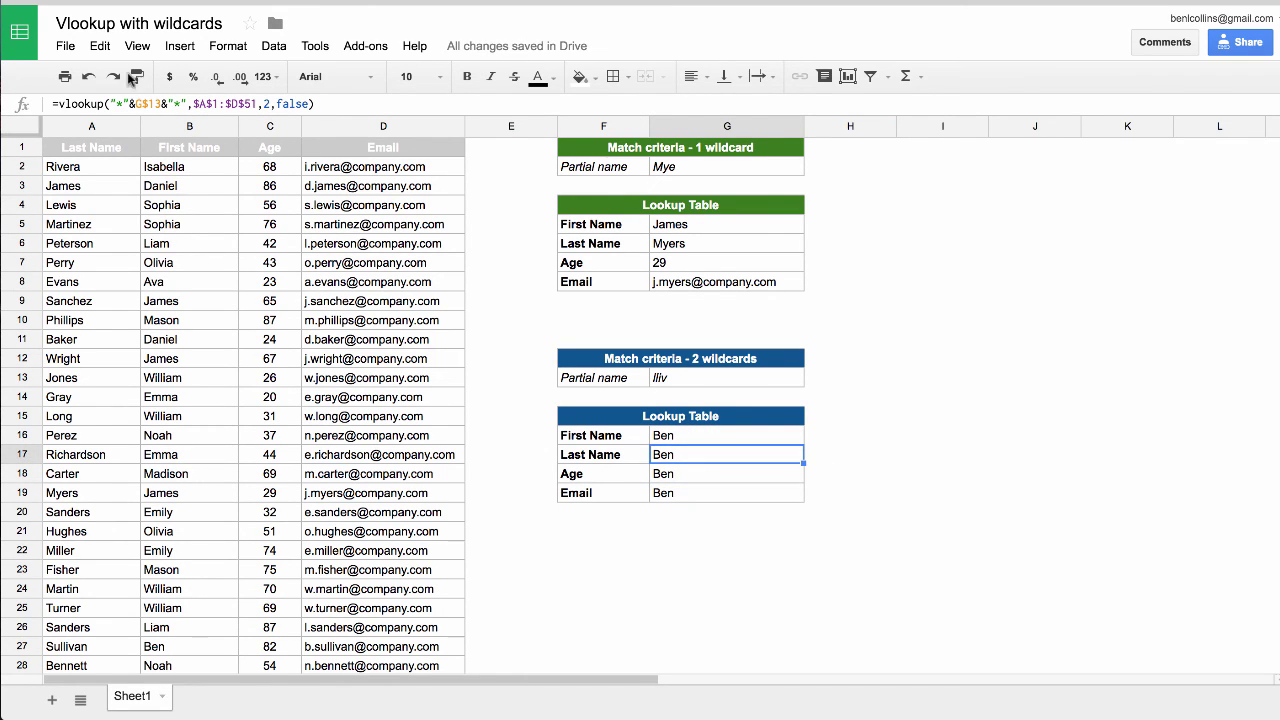
pyautogui.doubleClick(265, 103)
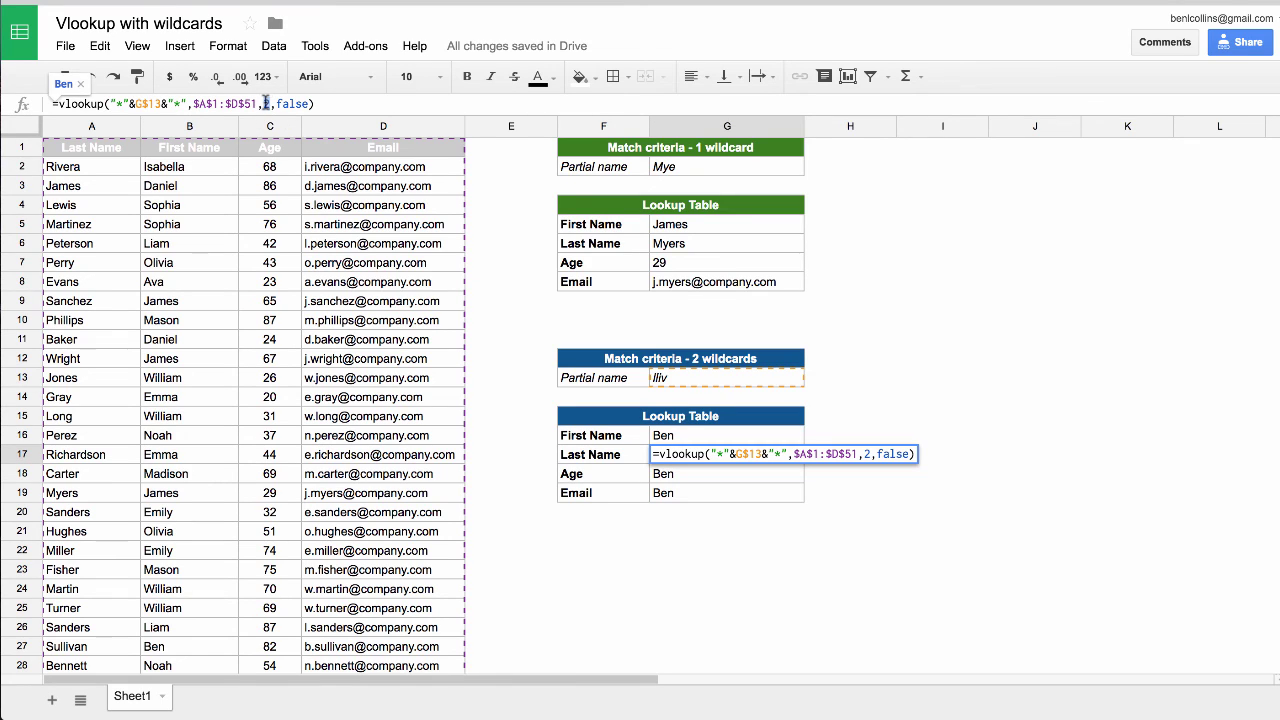
pyautogui.write('1')
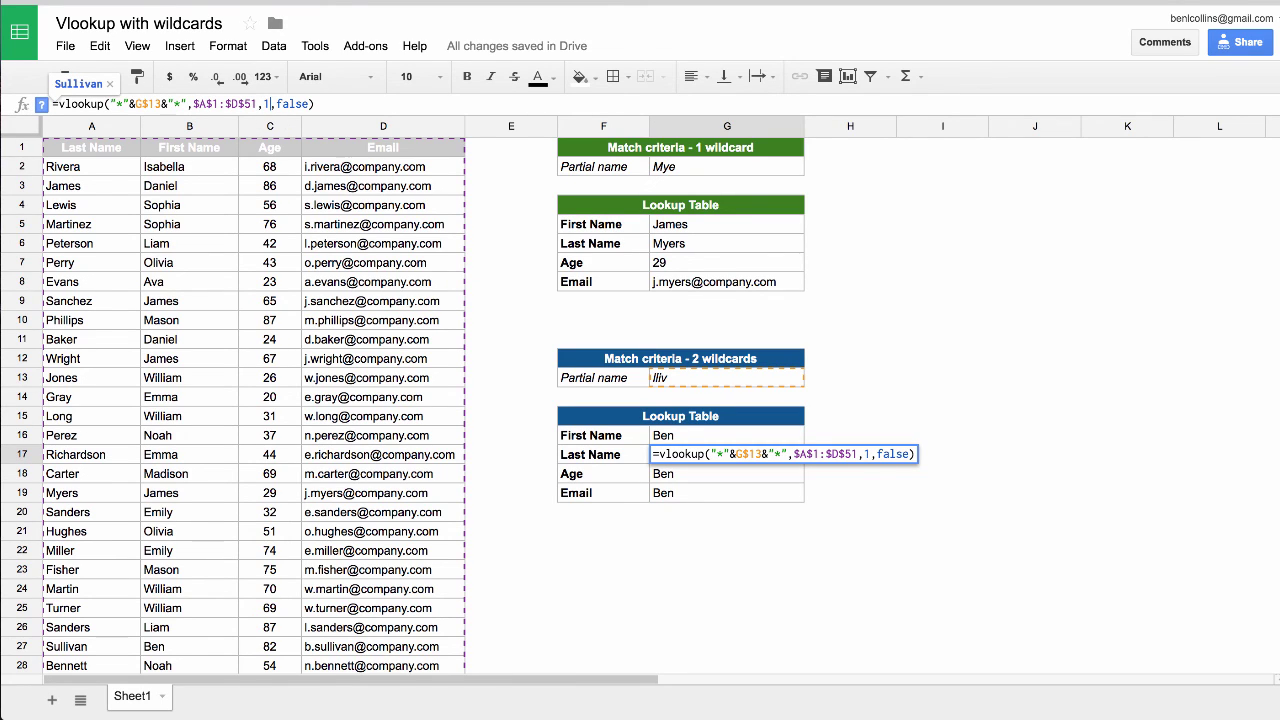
pyautogui.press('Return')
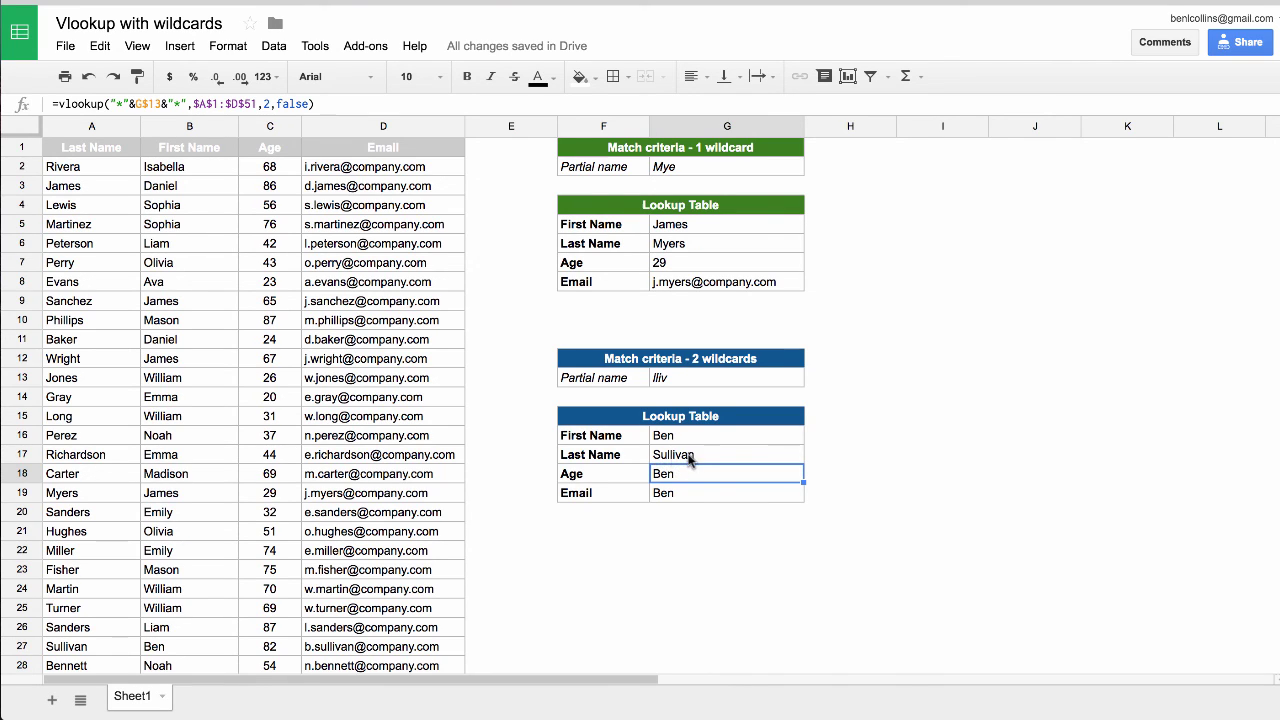
# - Set the column index of the Age formula in G18 to 3
pyautogui.click(265, 104)
pyautogui.write('3')
pyautogui.press('Return')
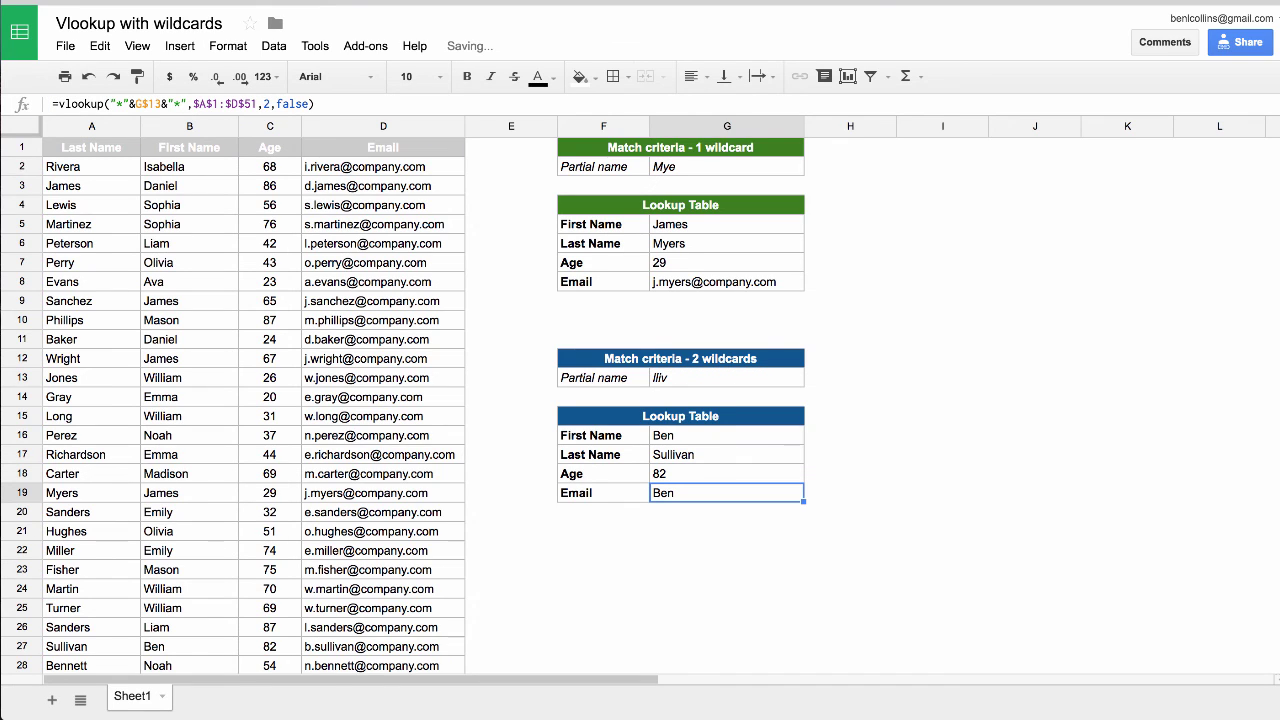
# - Set the column index of the Email formula in G19 to 4
pyautogui.click(262, 104)
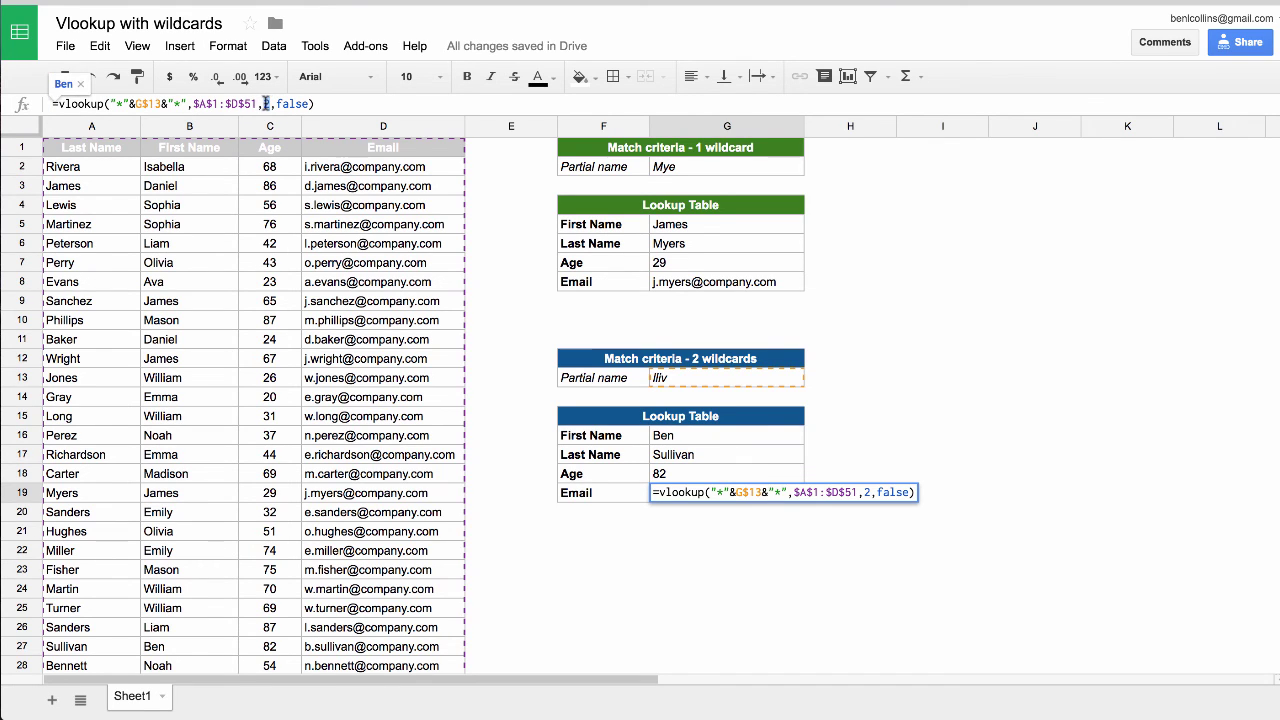
pyautogui.doubleClick(266, 104)
pyautogui.write('4')
pyautogui.press('Return')
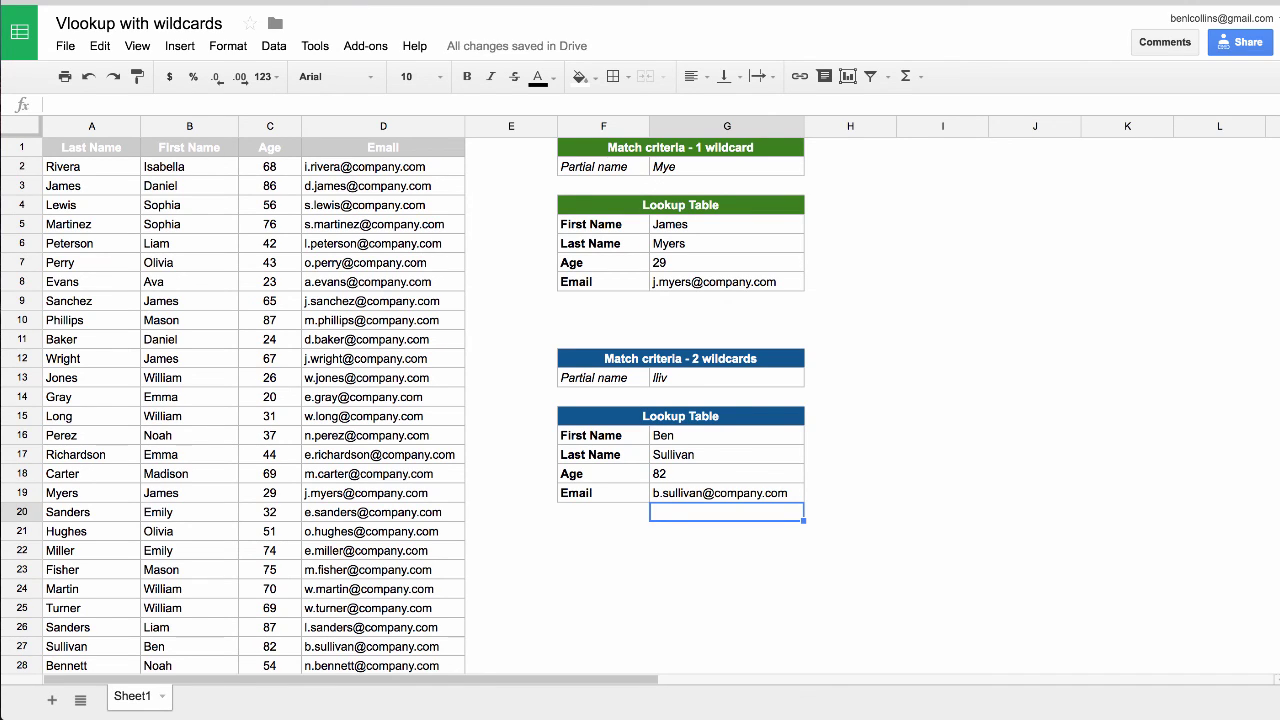
pyautogui.click(726, 492)
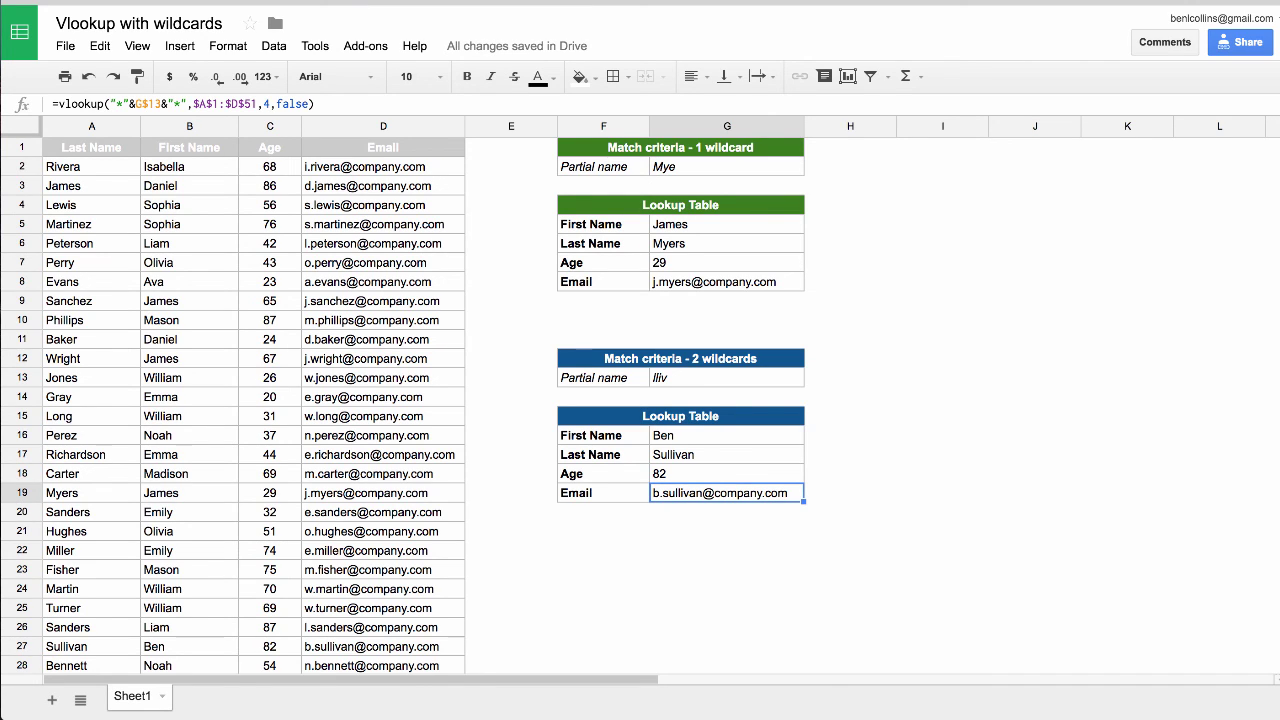